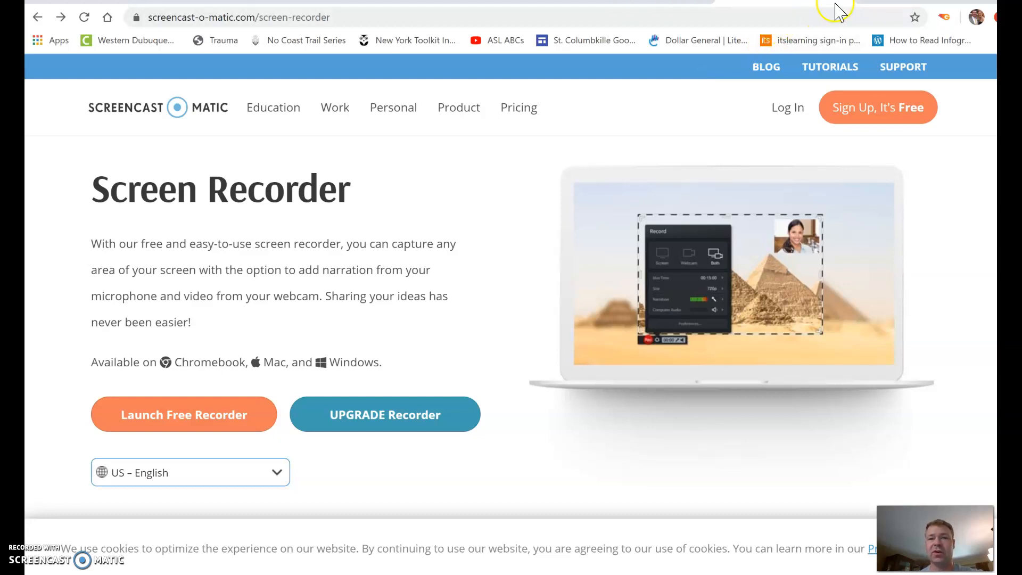
Open the bookmarked itslearning site in a new browser tab and bring up the list of courses.
click(870, 1)
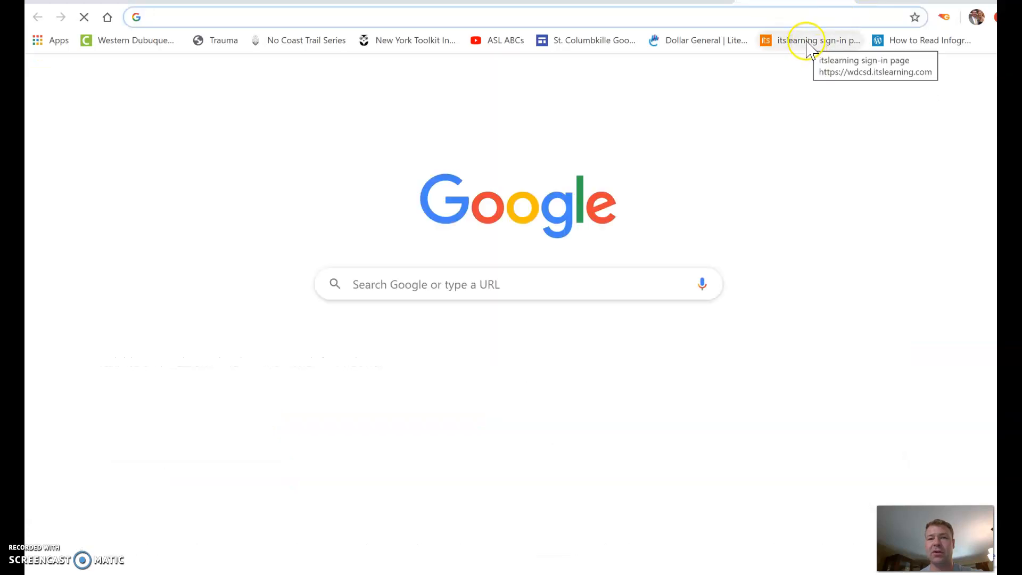
click(806, 41)
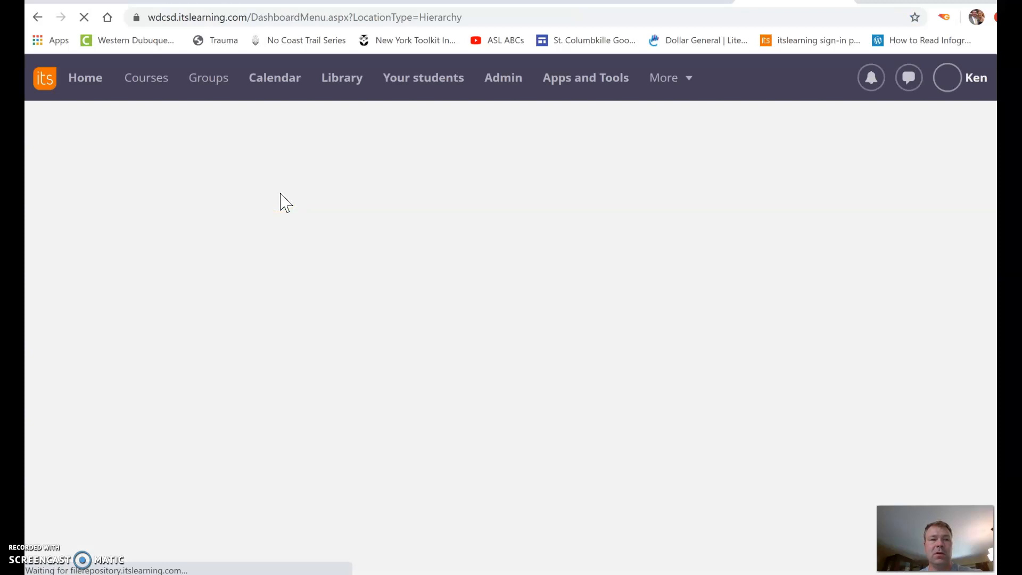
click(147, 79)
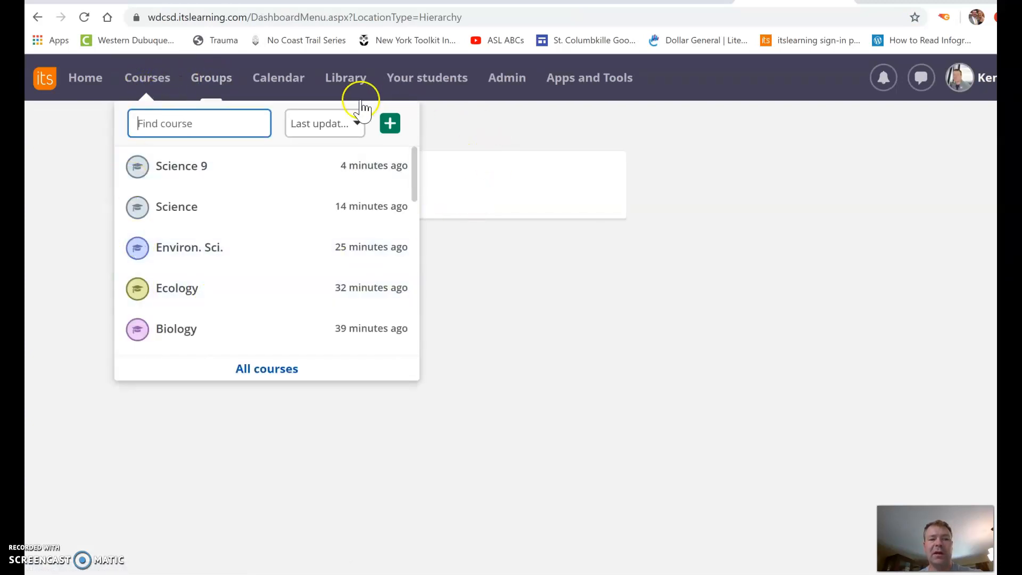
Create a new regular course titled Science 10 and save it.
click(390, 127)
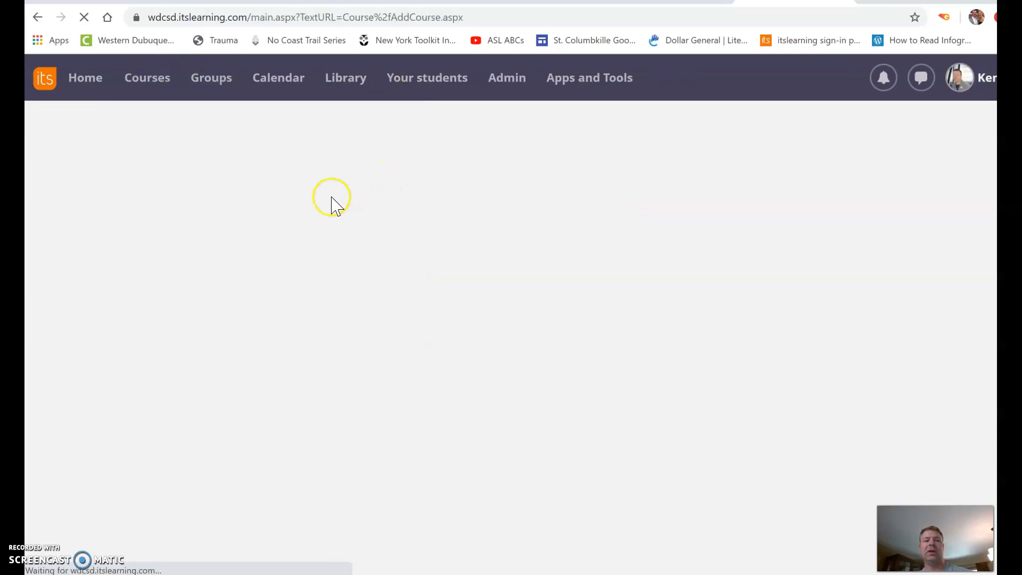
text(S)
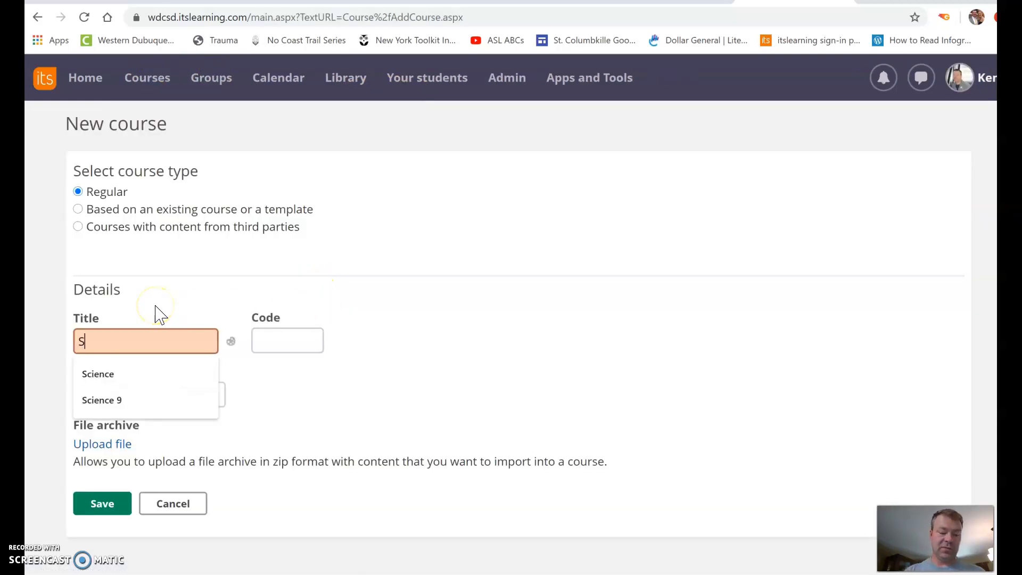
text(cienc e)
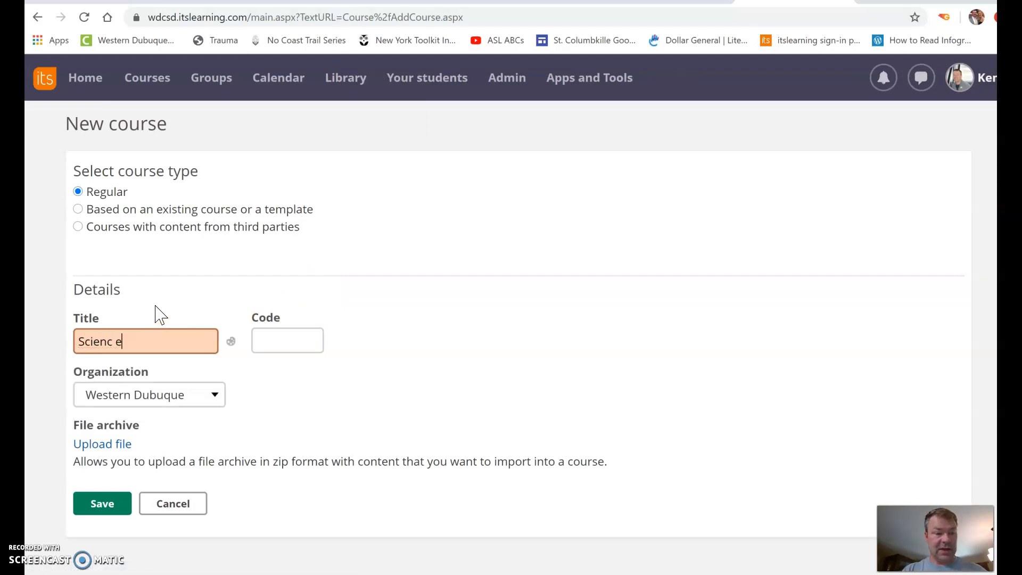
key(BackSpace)
key(BackSpace)
key(BackSpace)
text(e 19)
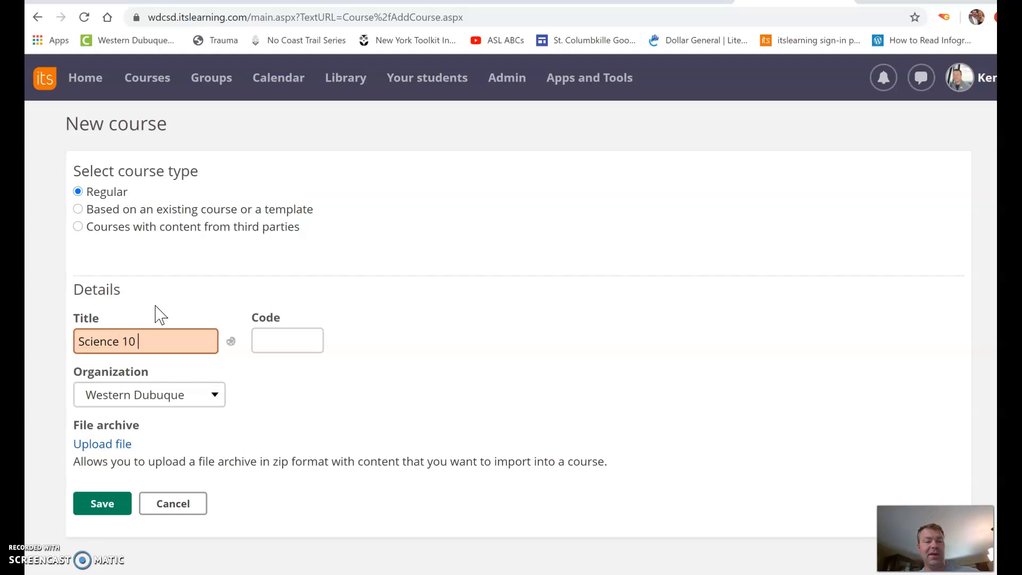
click(119, 508)
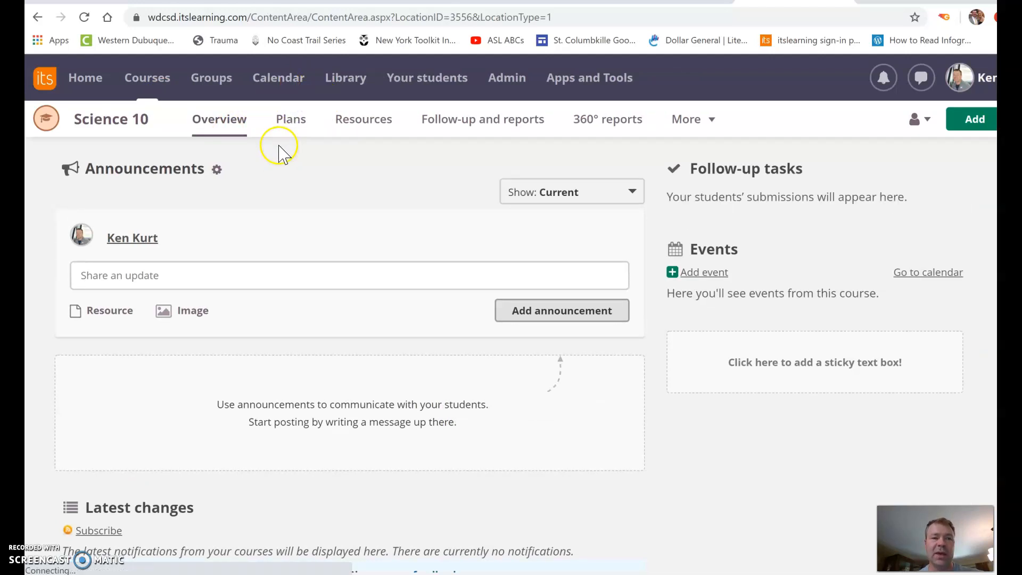
Add a topic titled Invasive Species to the Science 10 course plans.
click(286, 137)
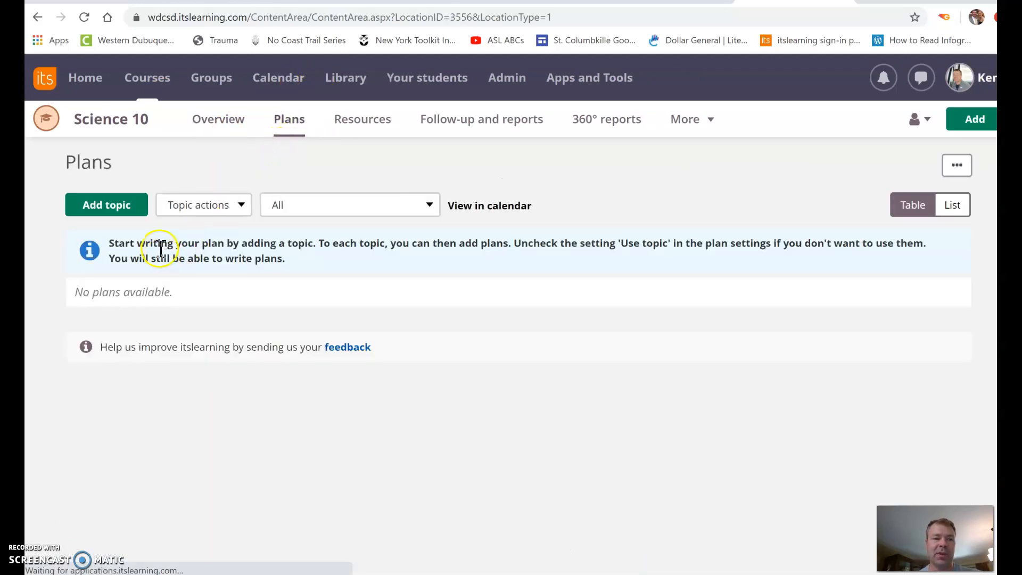
click(107, 203)
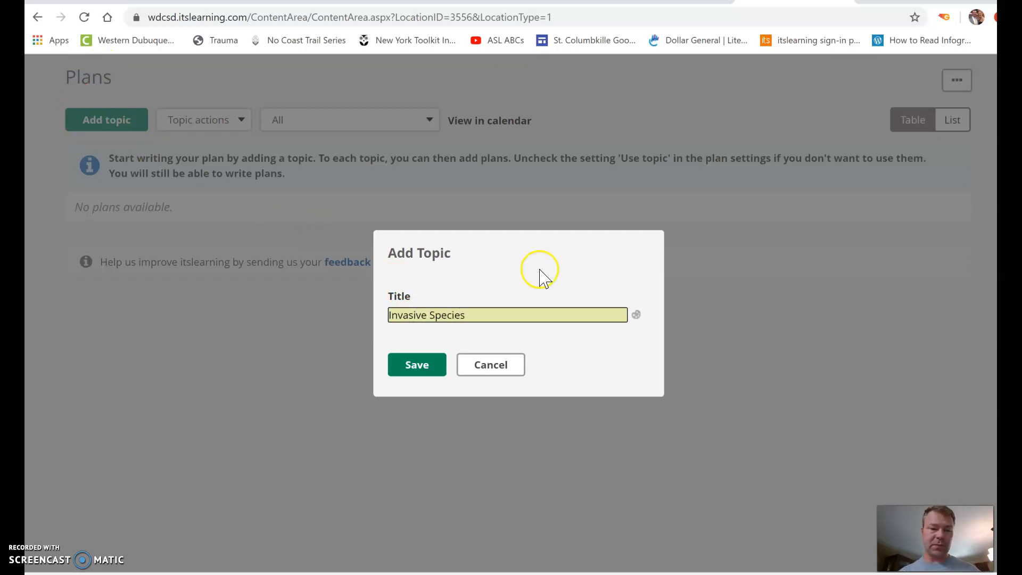
click(408, 369)
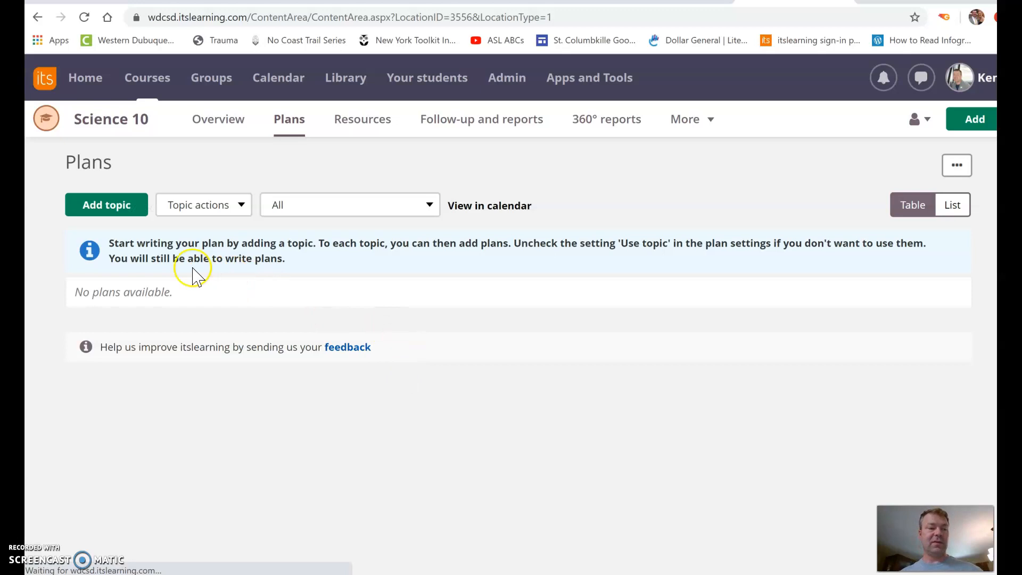
Add two plans under the Invasive Species topic, titled Week 1 and Week 2.
click(120, 366)
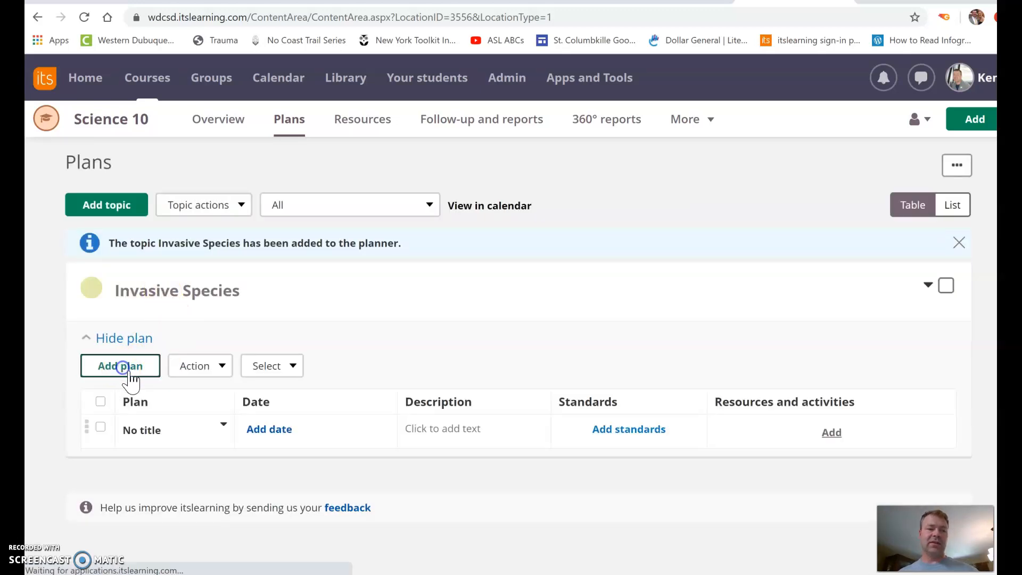
click(160, 428)
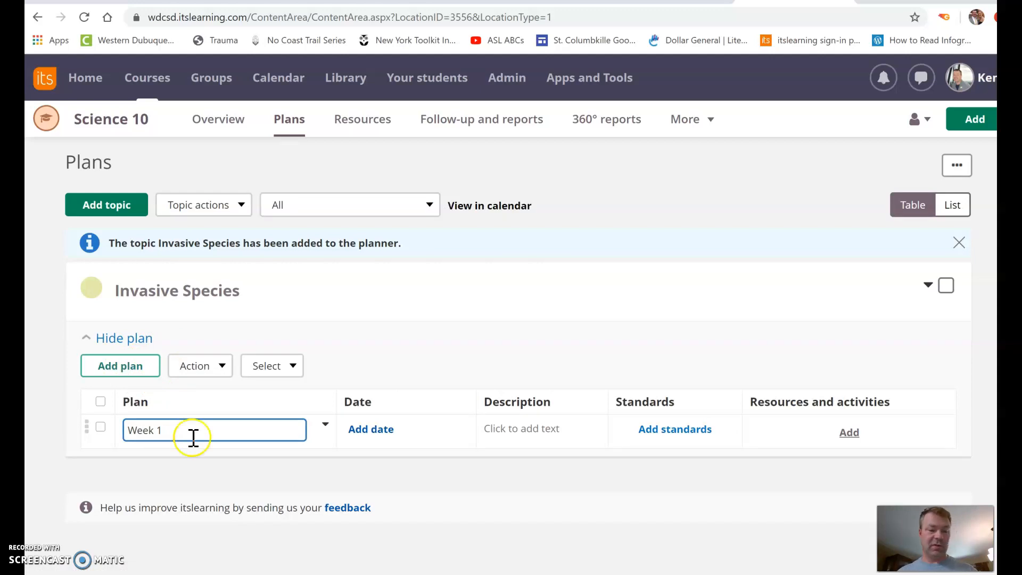
click(109, 367)
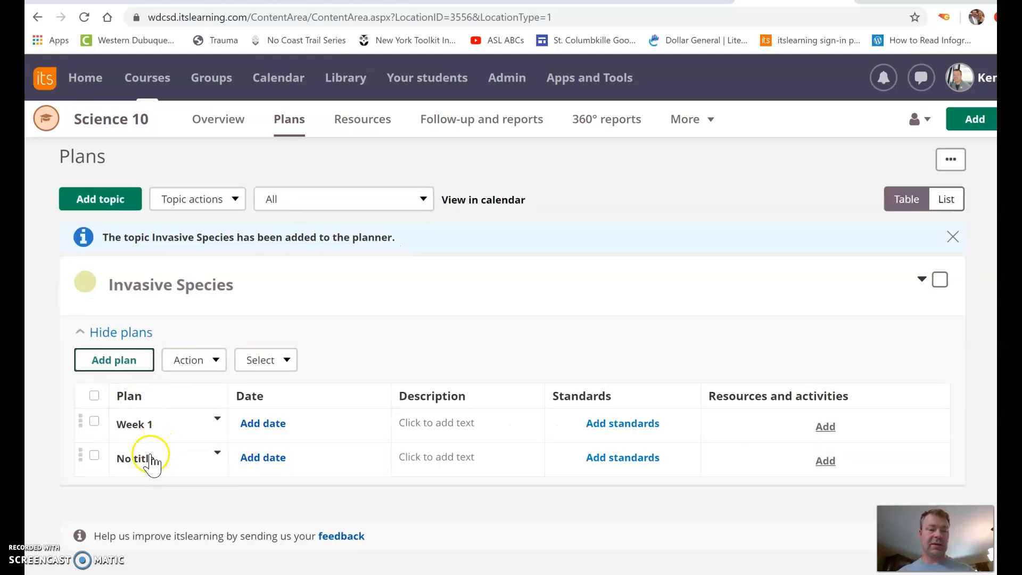
click(152, 461)
text(Week 2)
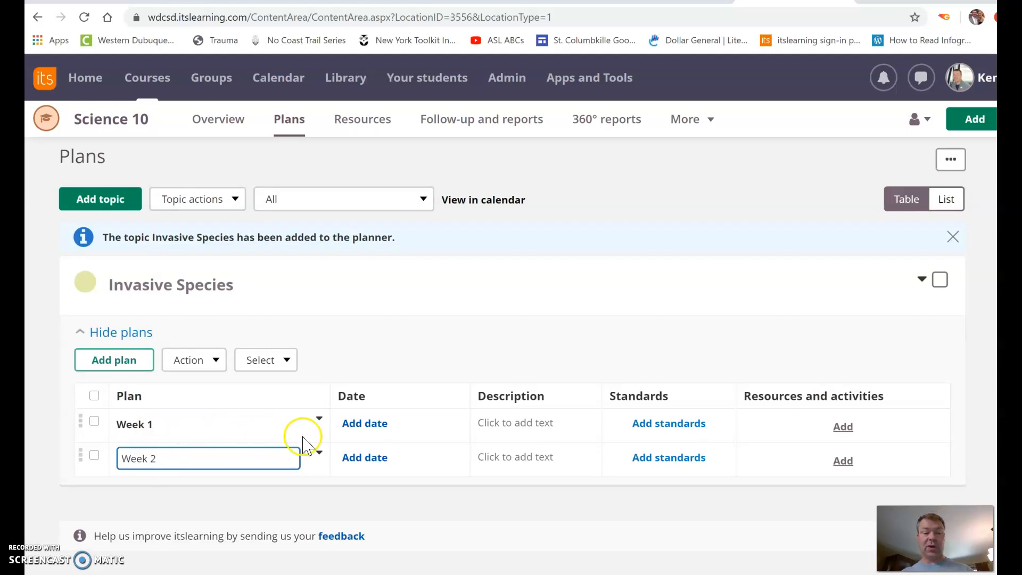
Set the Week 1 plan's dates from 7/16/2020 to 7/24/2020.
click(365, 423)
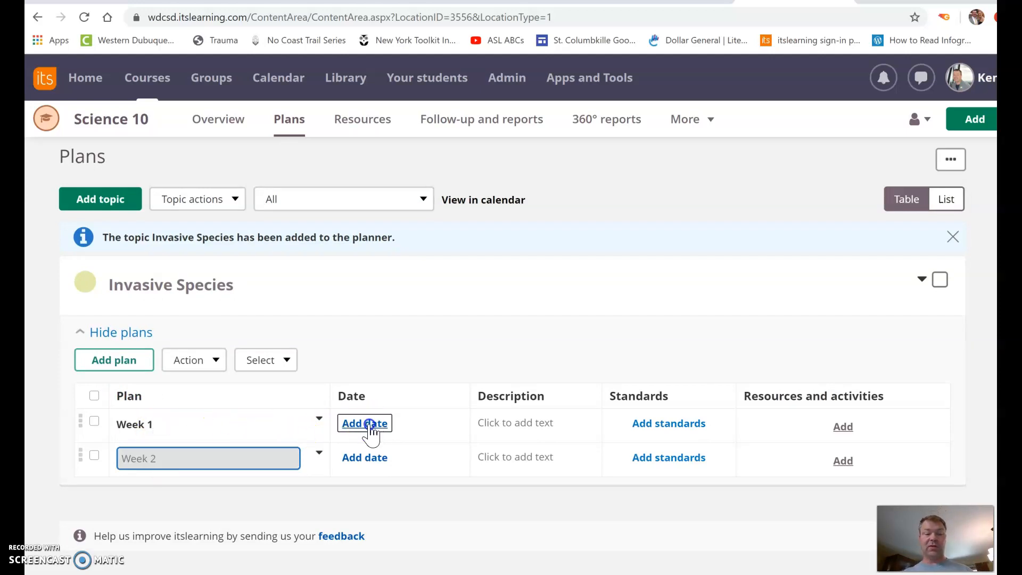
click(563, 441)
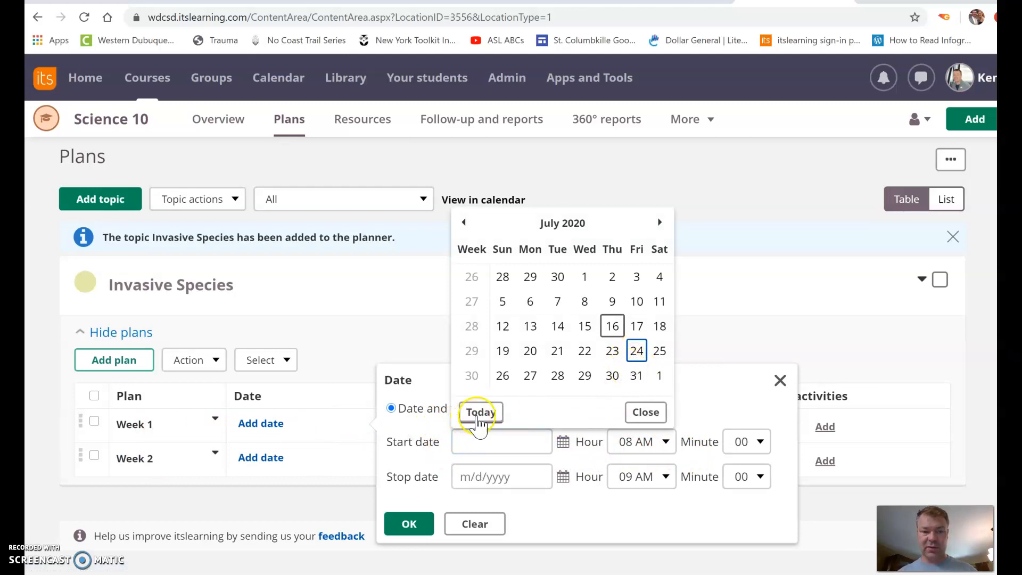
click(617, 333)
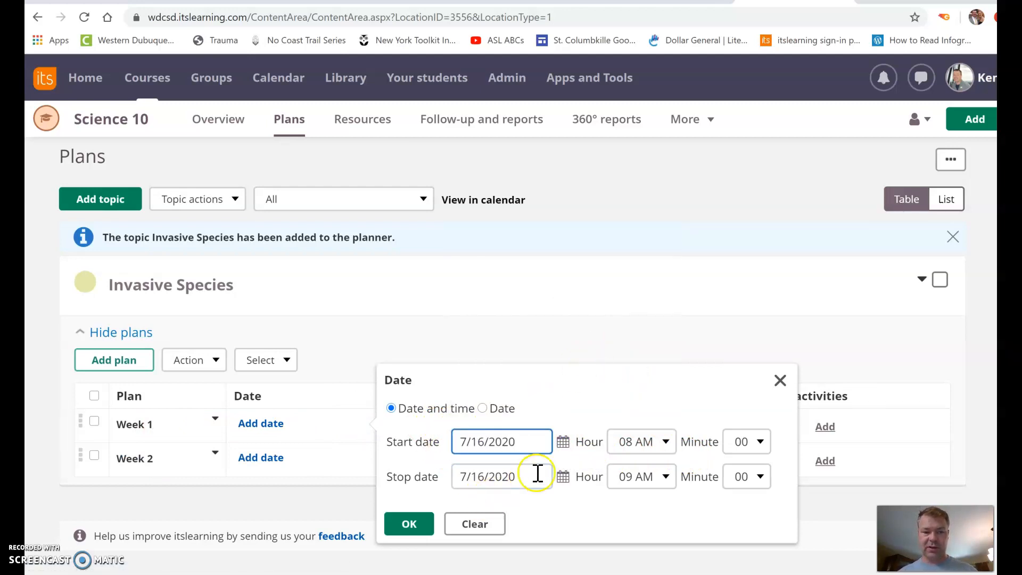
click(562, 477)
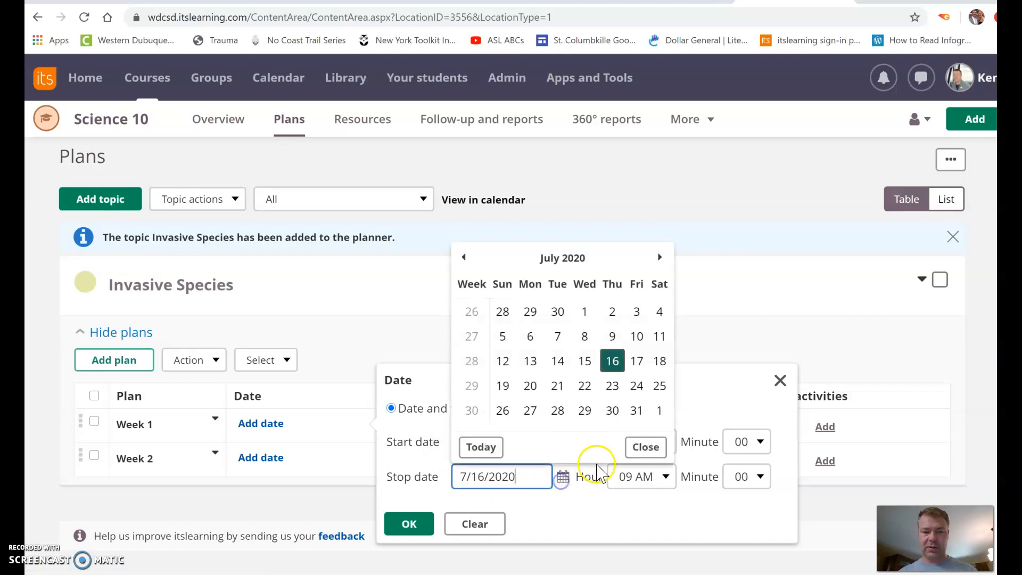
click(637, 386)
click(413, 524)
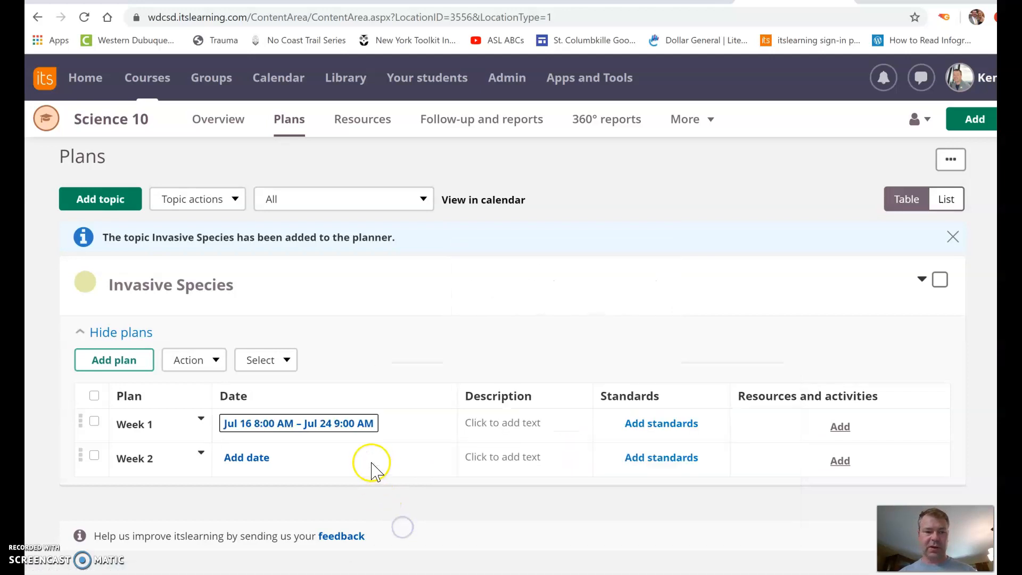
Set the Week 2 plan's dates from 7/27/2020 to 7/31/2020.
click(260, 459)
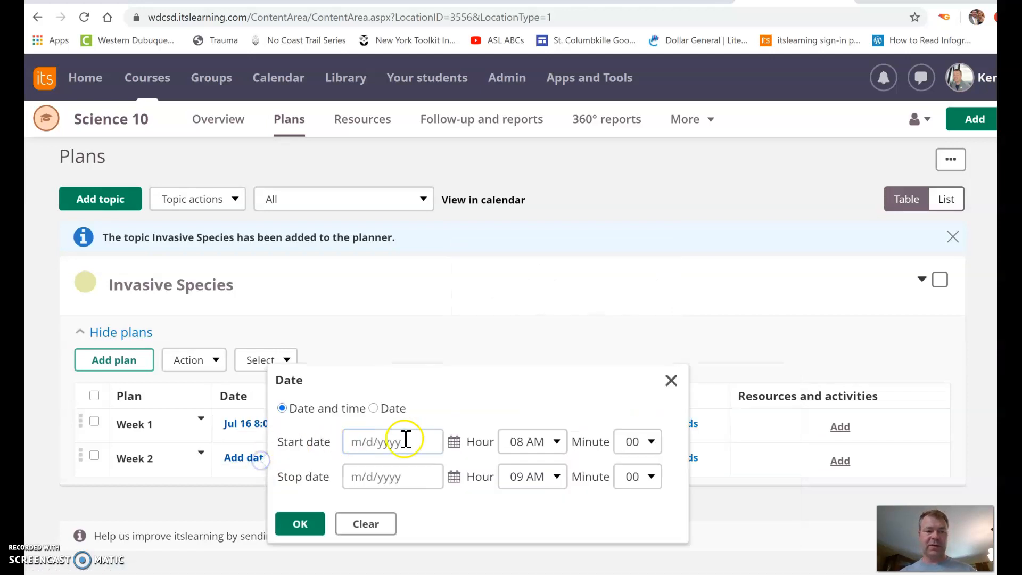
click(454, 444)
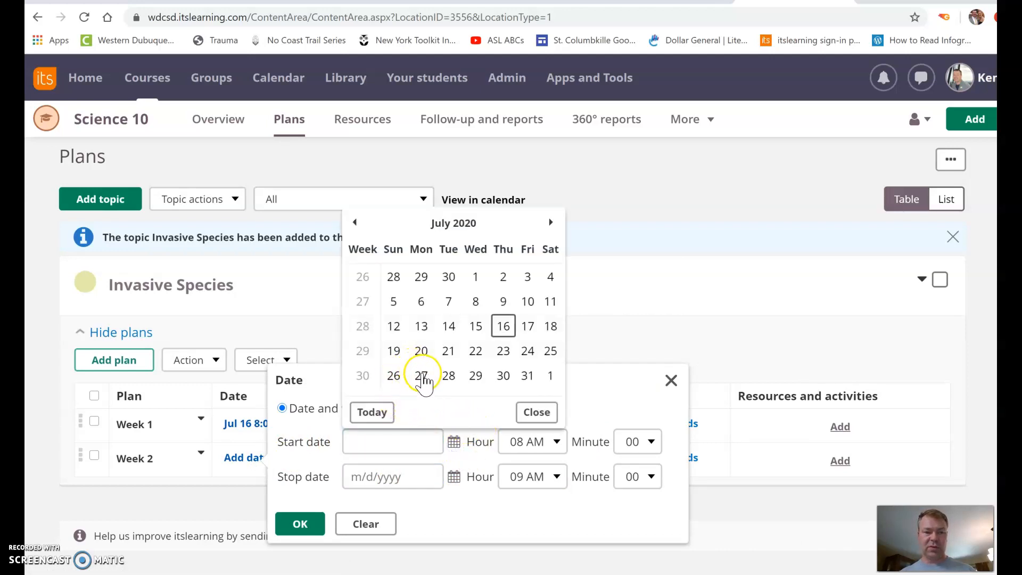
click(421, 375)
click(453, 477)
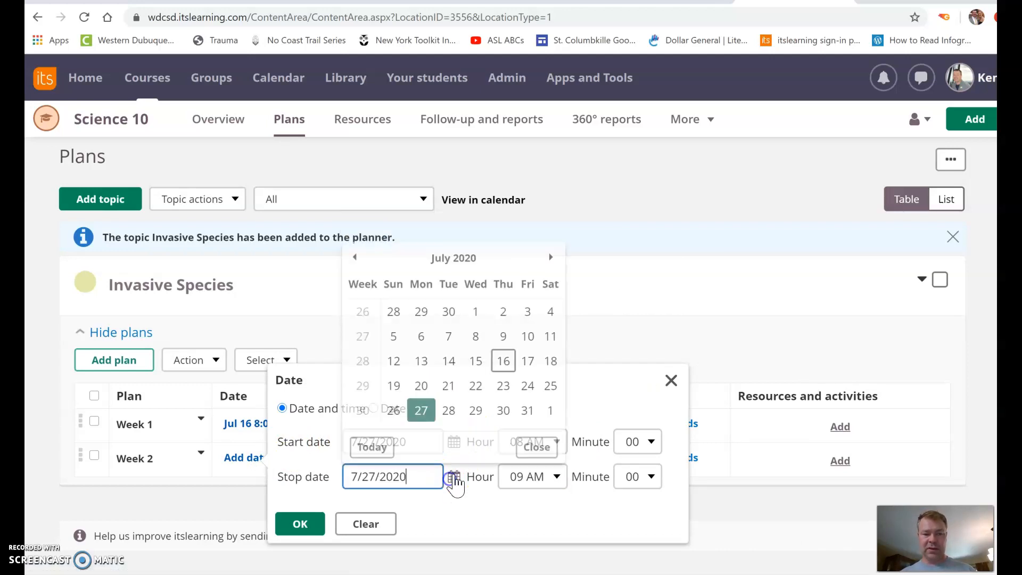
click(527, 411)
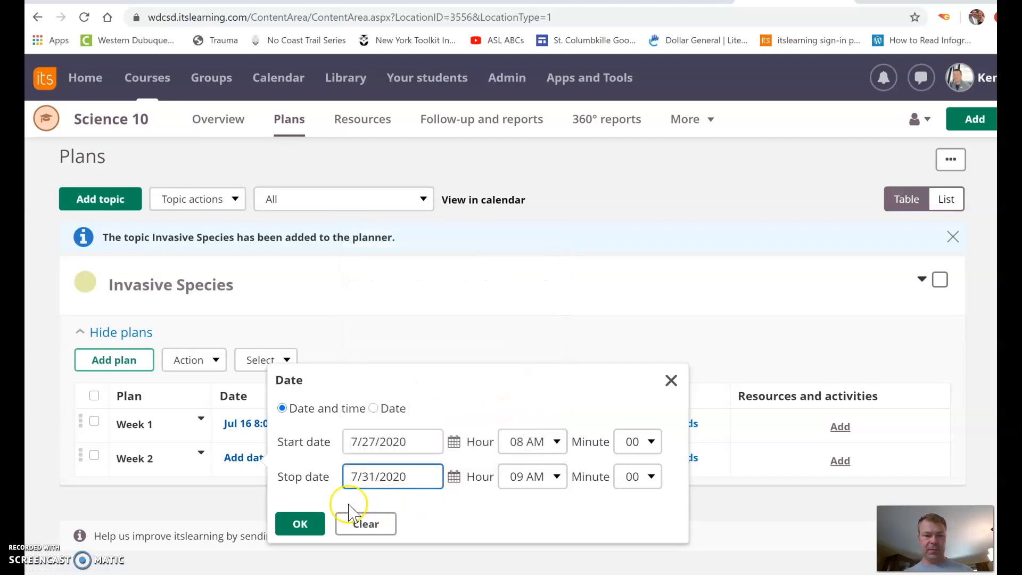
click(301, 524)
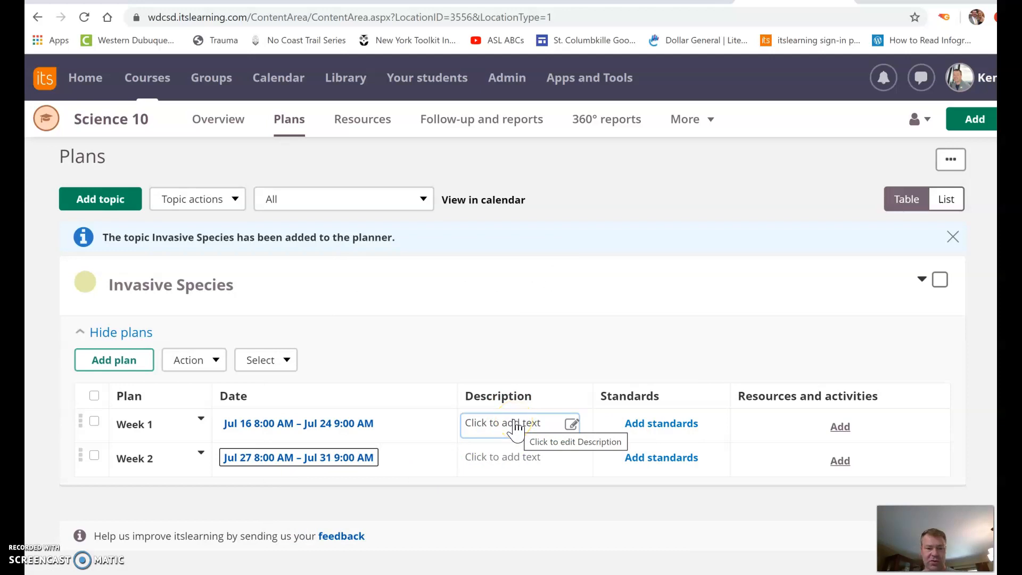
Review the Invasive Species tasks and assignment notes in the Word document, and return to the itslearning planner in Chrome.
click(517, 429)
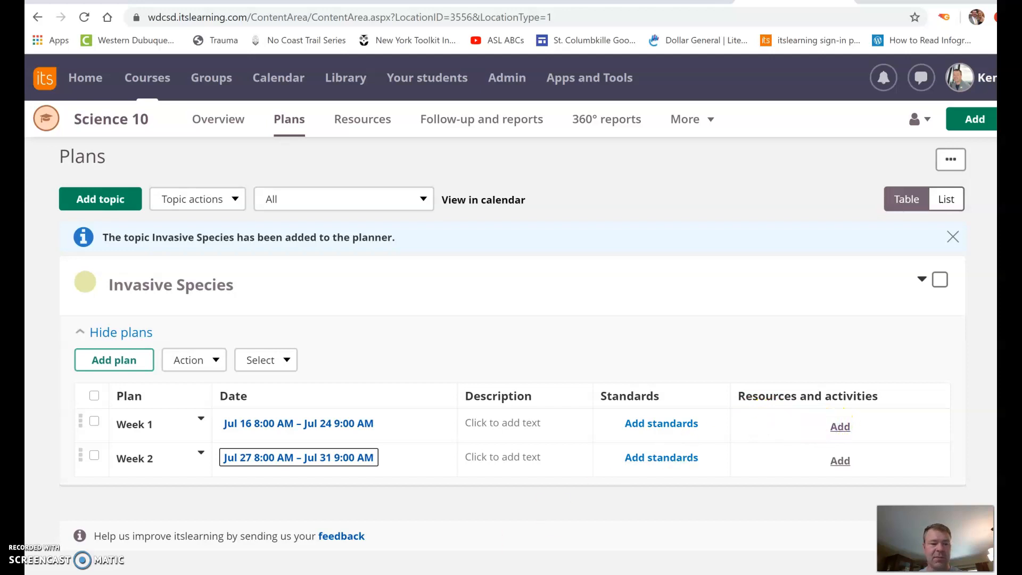
click(397, 492)
scroll(406, 413, up, 10)
scroll(407, 410, down, 3)
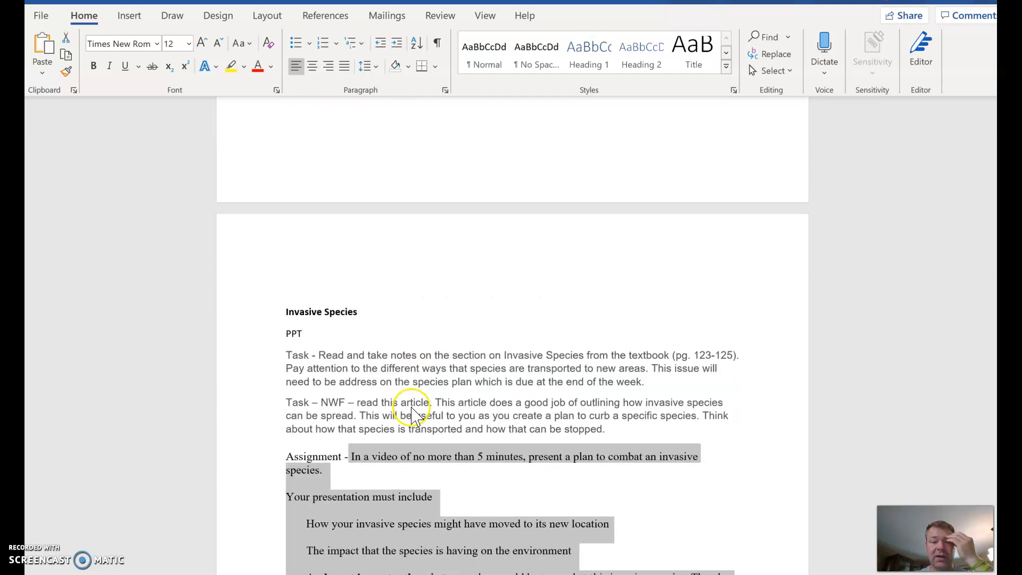
scroll(412, 415, down, 1)
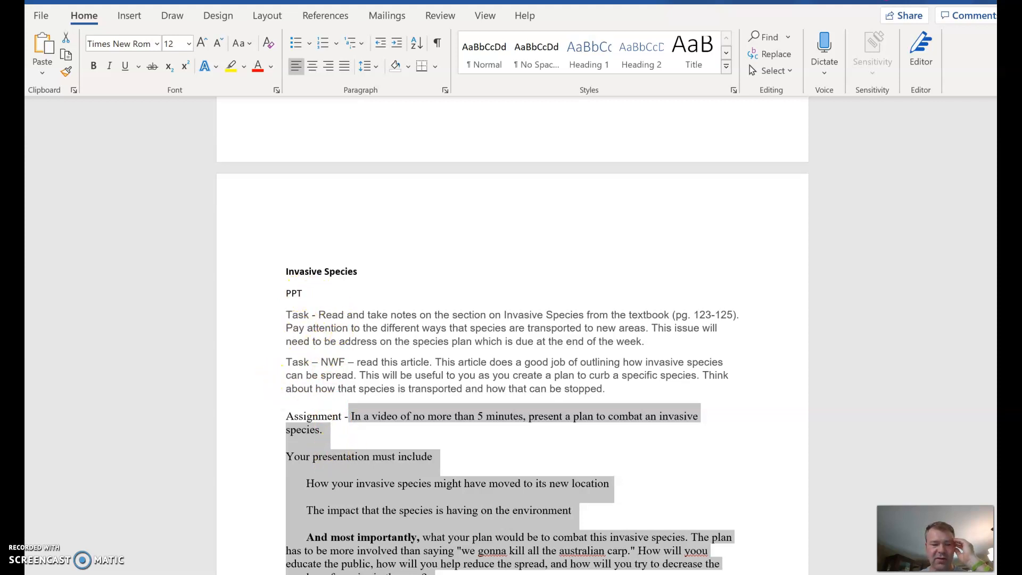
mouse_move(254, 574)
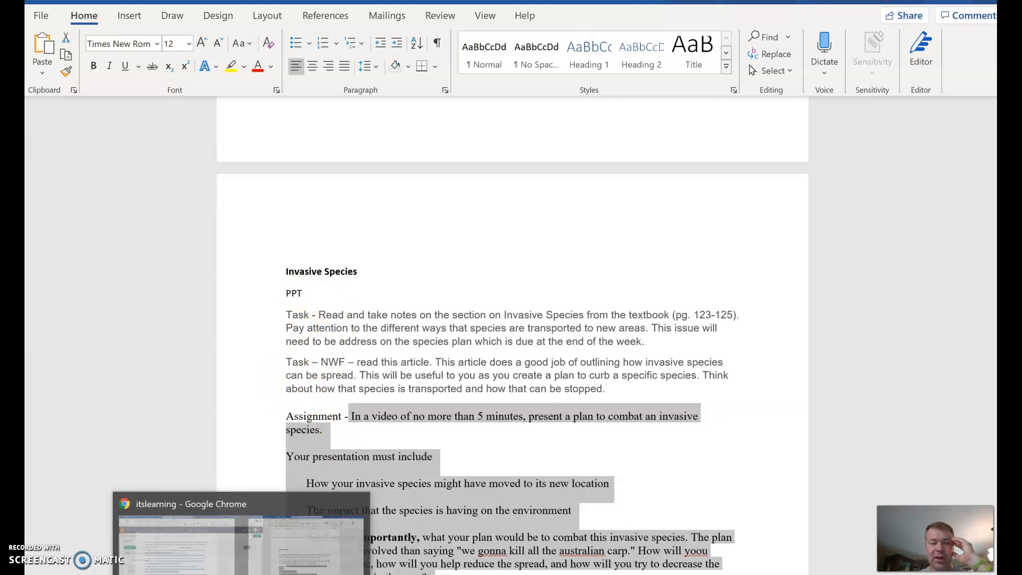
click(215, 574)
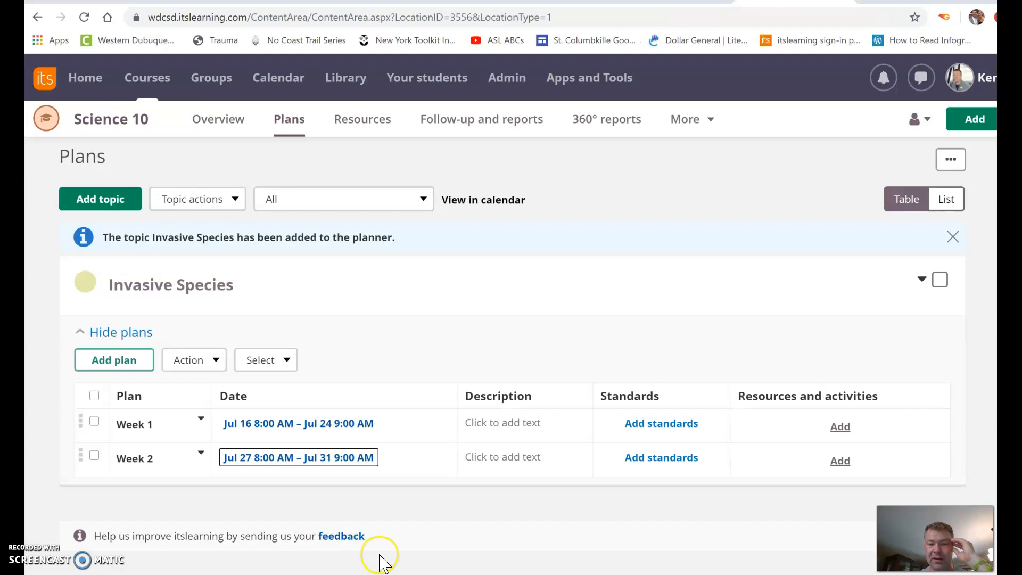
Upload the Species 2020 presentation from the computer as a resource of the Week 1 plan.
click(841, 428)
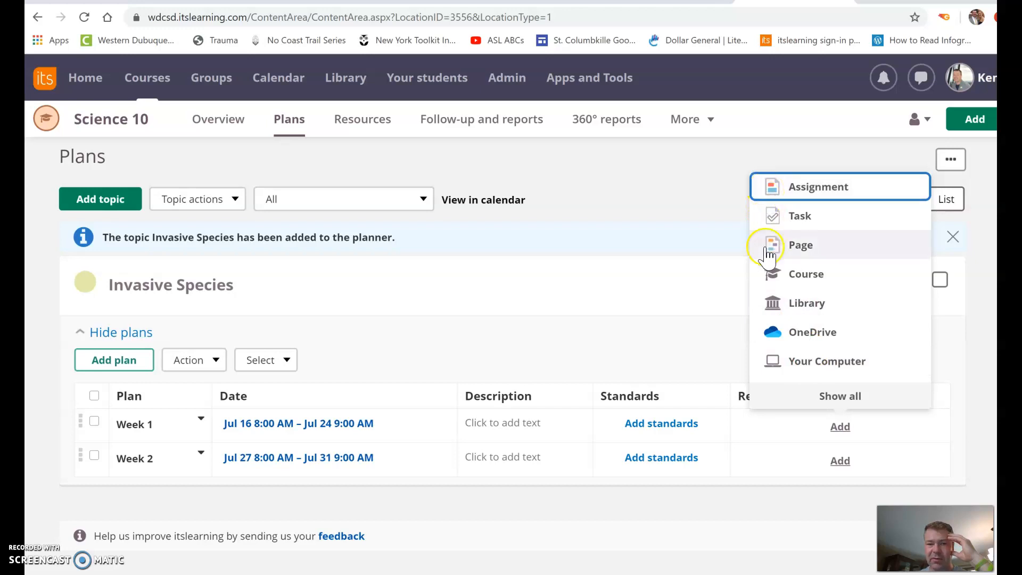
click(819, 362)
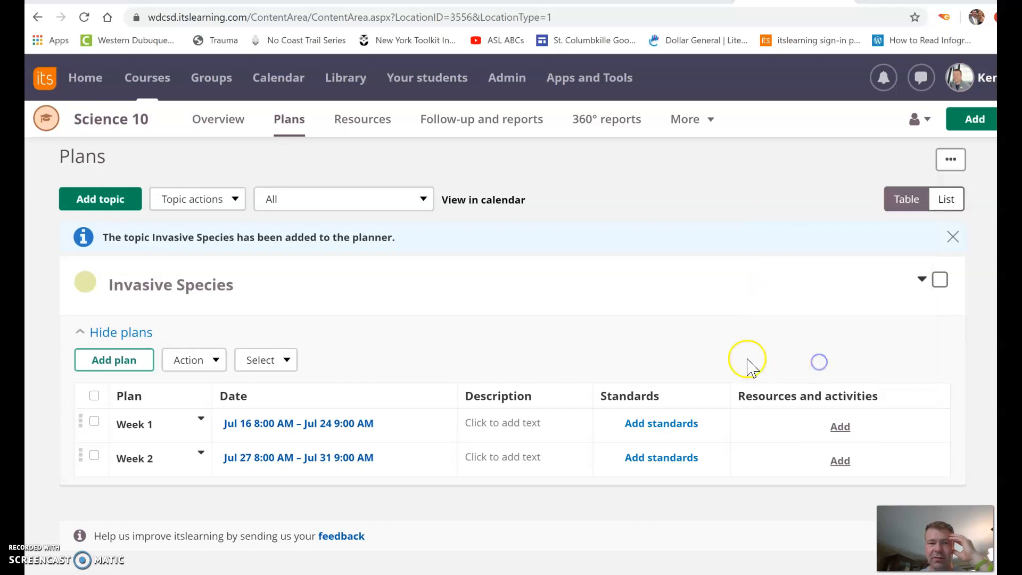
click(205, 97)
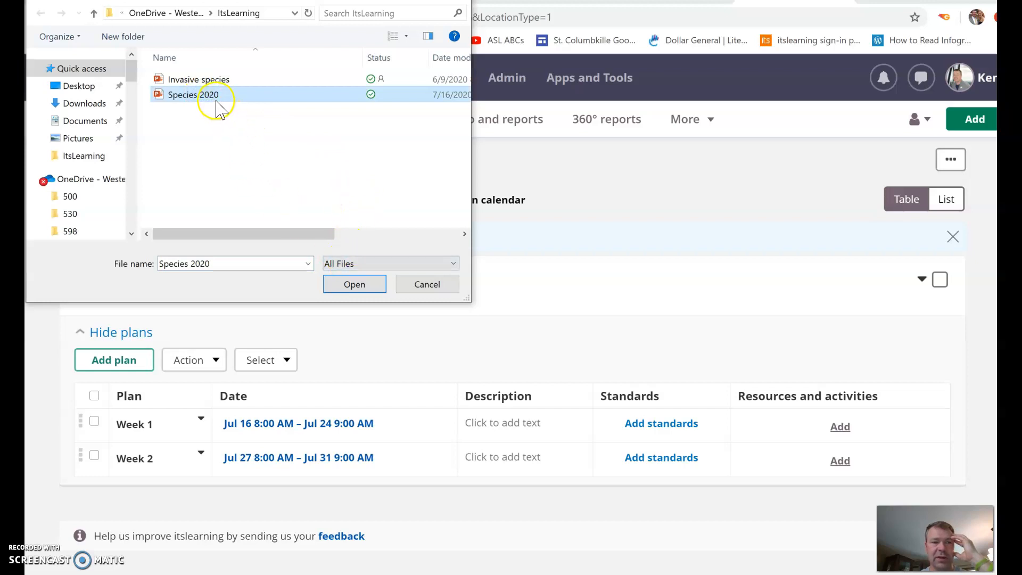
double_click(206, 96)
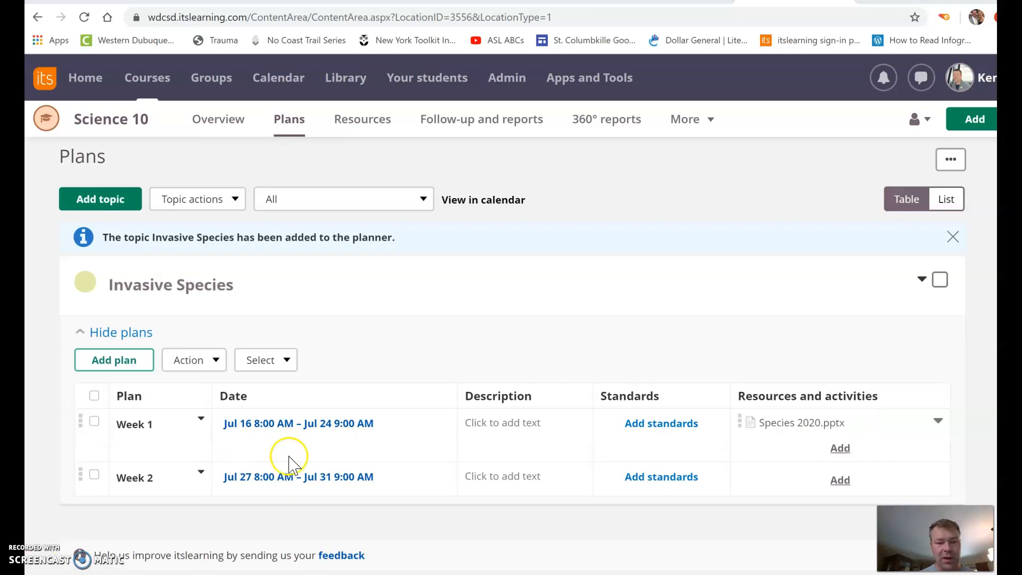
Start a new task in the Week 1 plan with the title Textbook Reading.
click(840, 448)
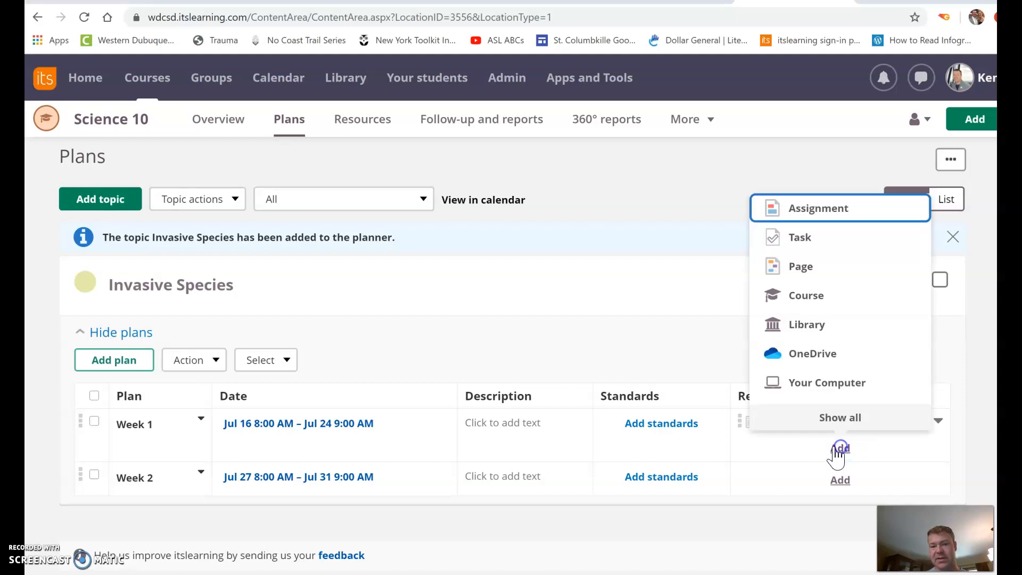
click(783, 239)
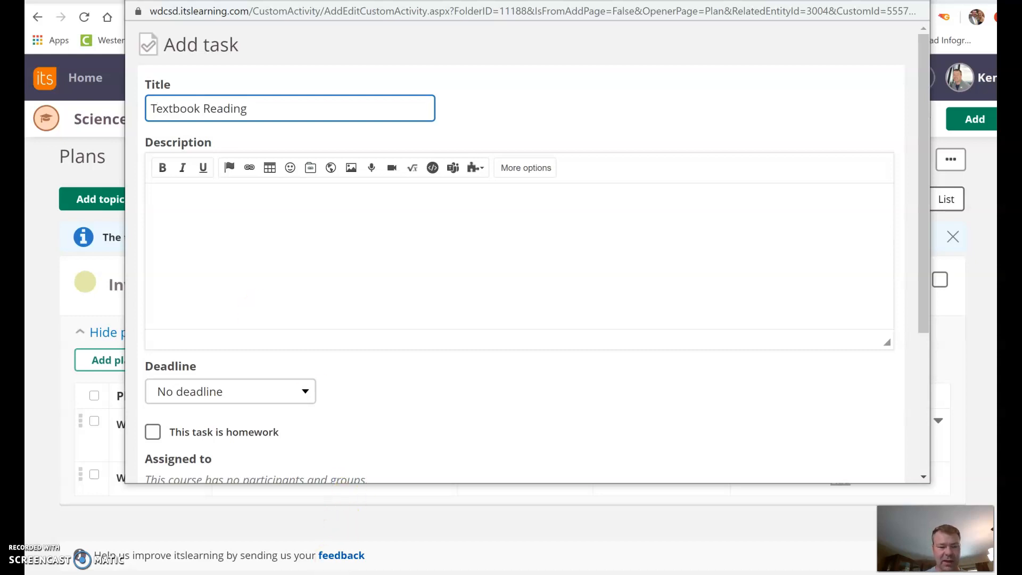
Copy the textbook reading instructions (pg. 123-125) from the Word document into the Textbook Reading task's description in Chrome.
click(298, 559)
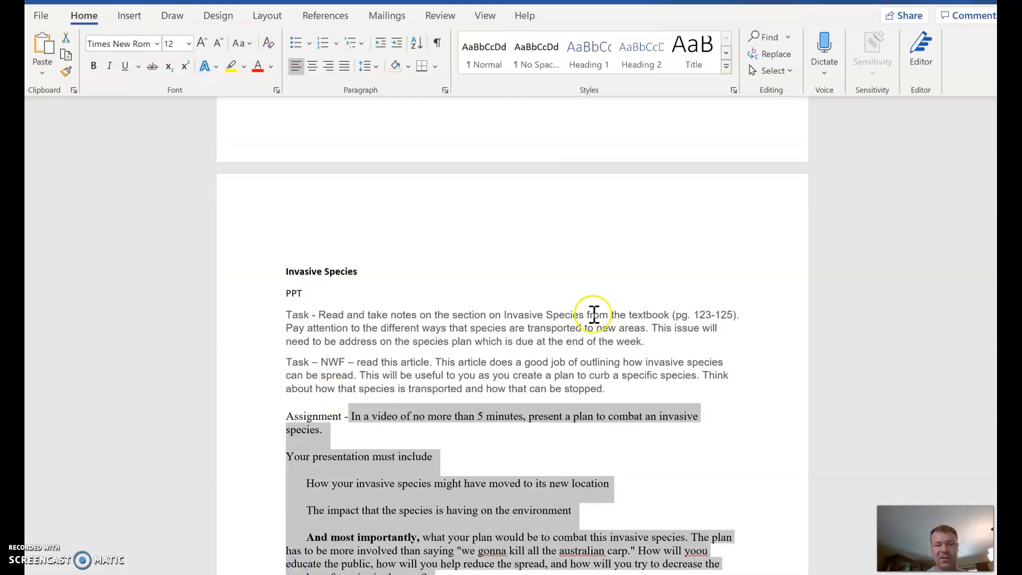
click(653, 340)
drag(652, 341, 313, 319)
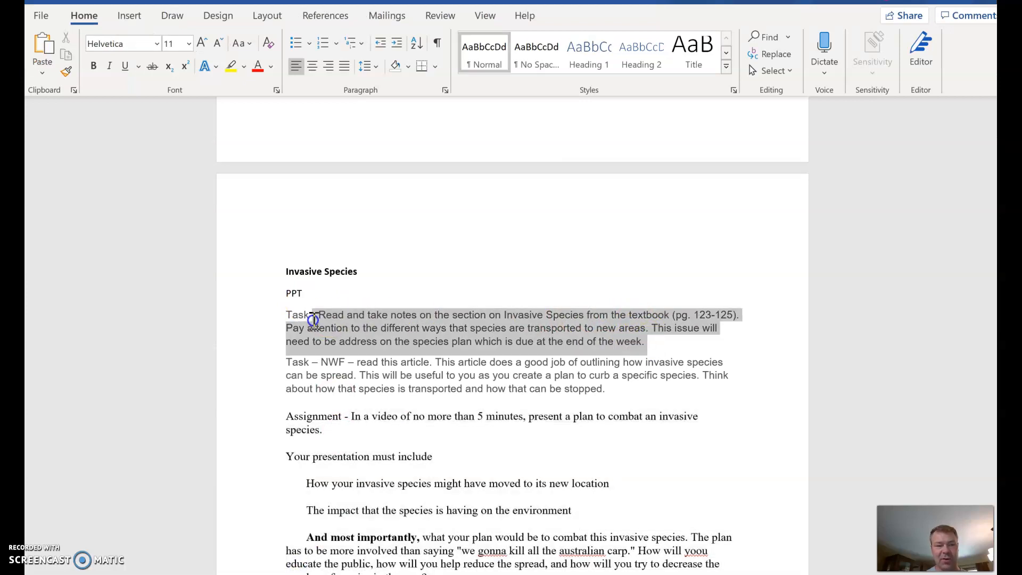
right_click(324, 322)
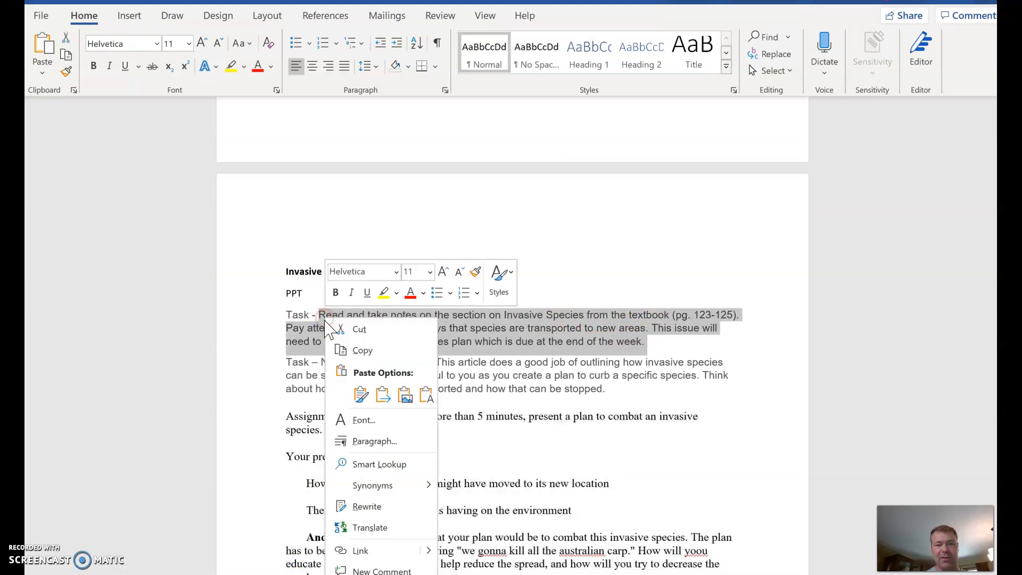
click(354, 349)
mouse_move(219, 573)
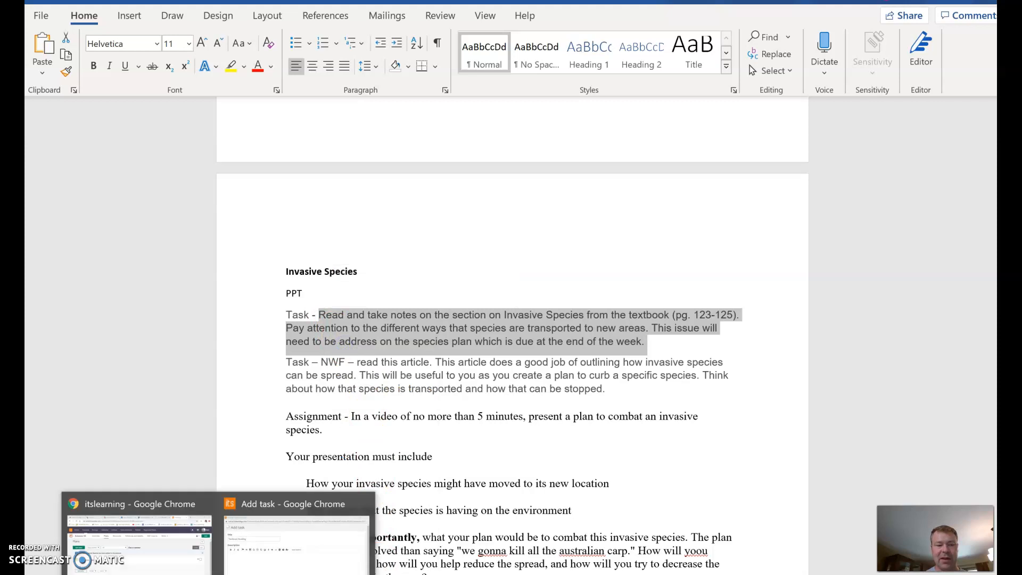
click(296, 538)
click(180, 207)
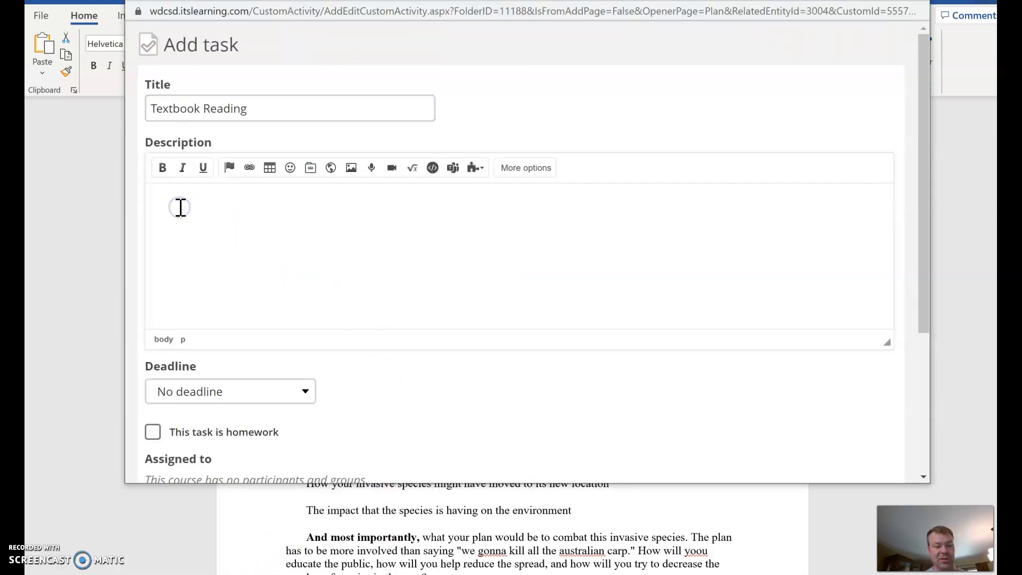
key(ctrl+v)
Mark the Textbook Reading task as homework and save it.
scroll(219, 304, down, 3)
click(152, 287)
scroll(344, 320, down, 2)
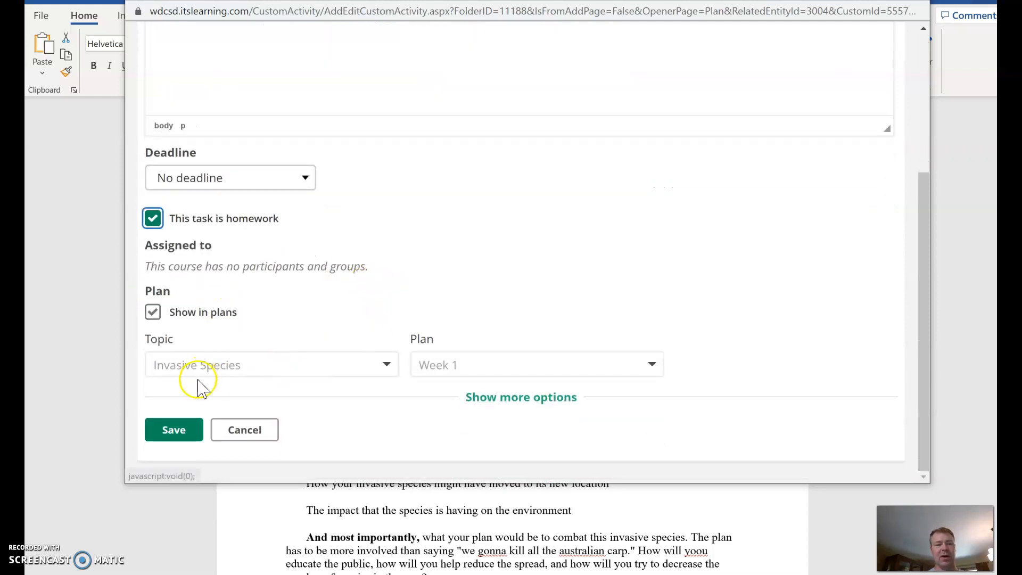
click(176, 430)
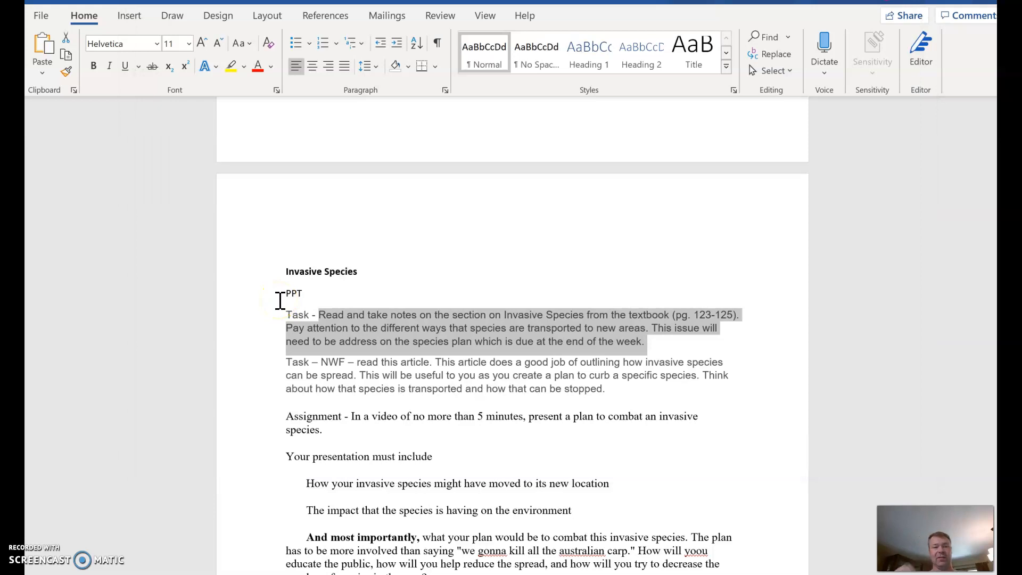
Copy the NWF article task's instructions in the Word document, starting from "NWF – read this article".
drag(609, 391, 362, 363)
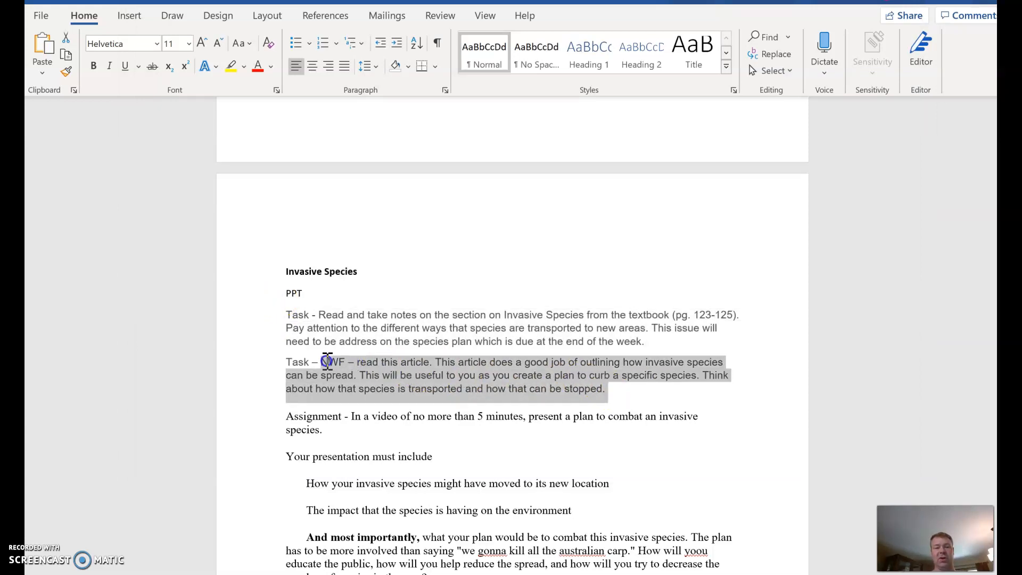
click(349, 367)
right_click(369, 367)
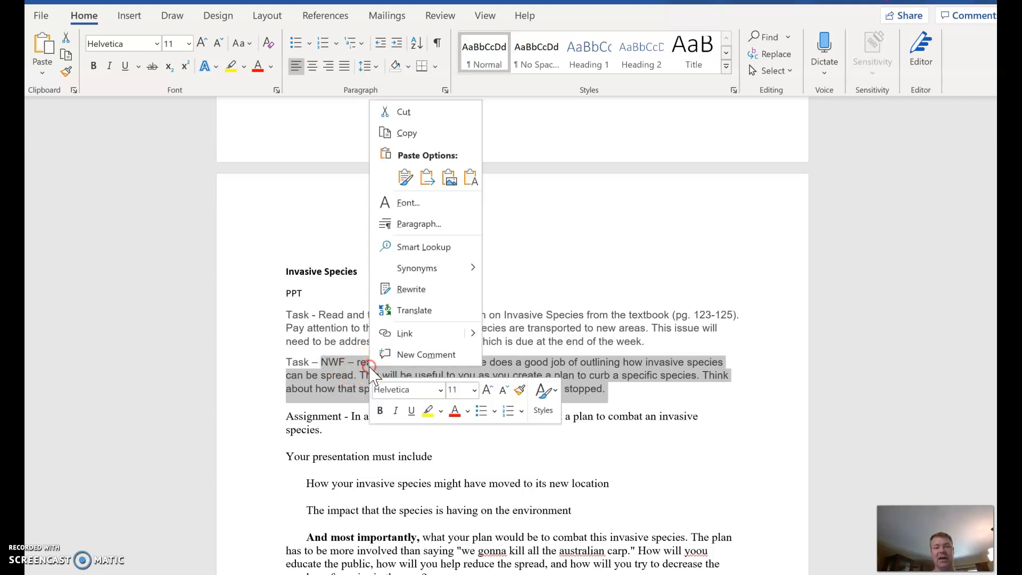
click(406, 133)
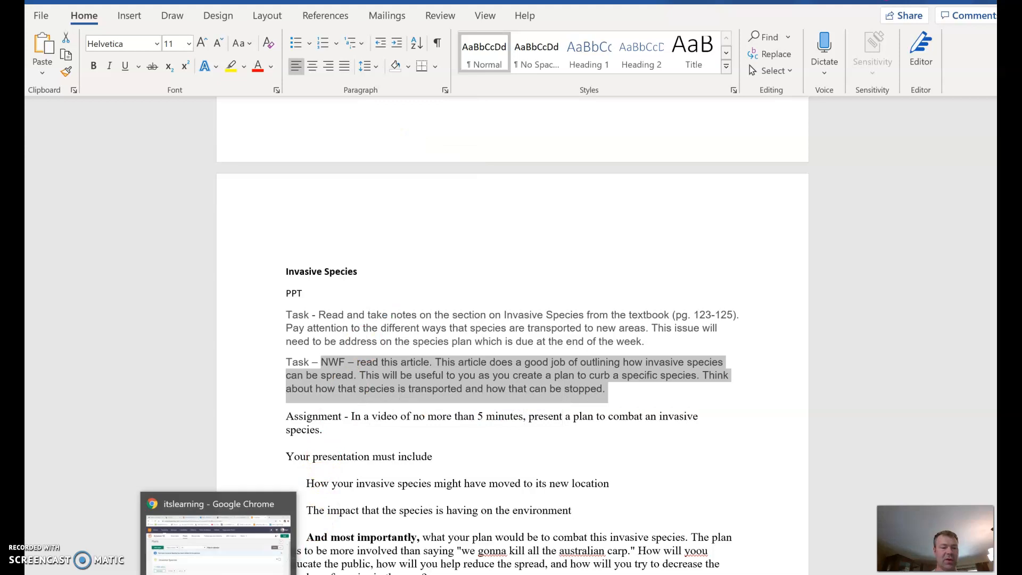
In itslearning in Chrome, create a new Week 1 task titled NWF Article with the copied instructions as its description.
click(263, 556)
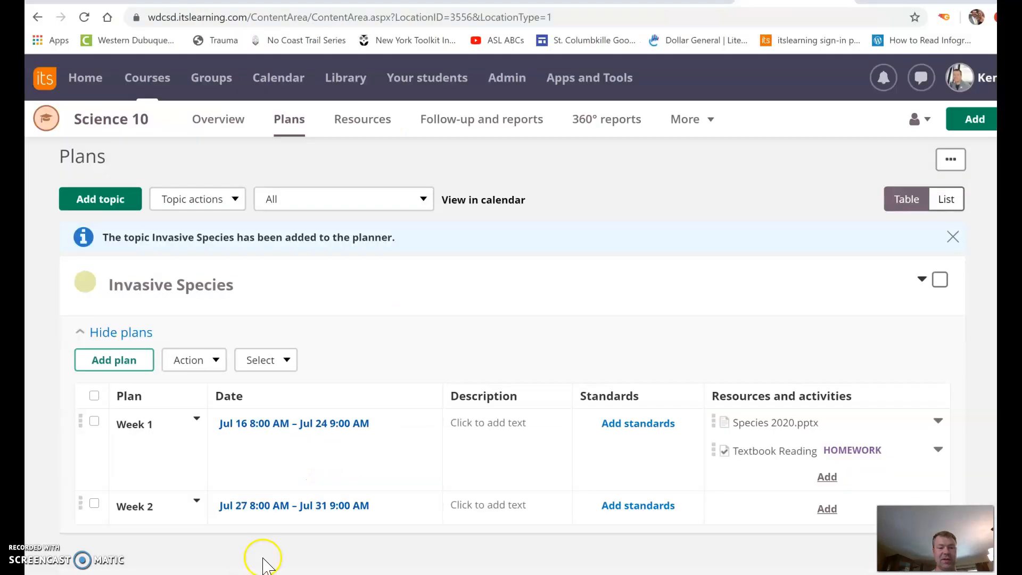
click(825, 475)
click(789, 269)
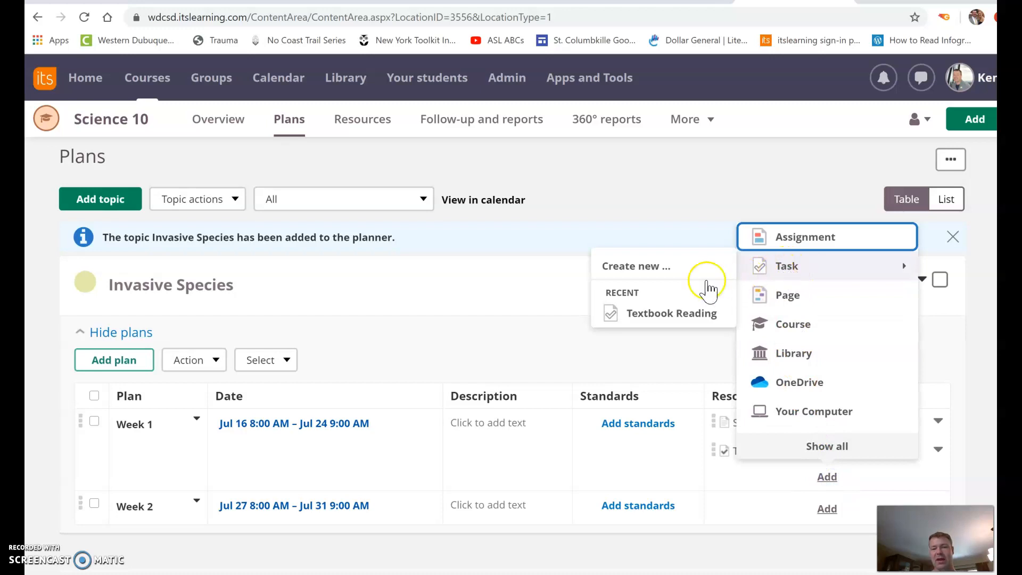
click(638, 267)
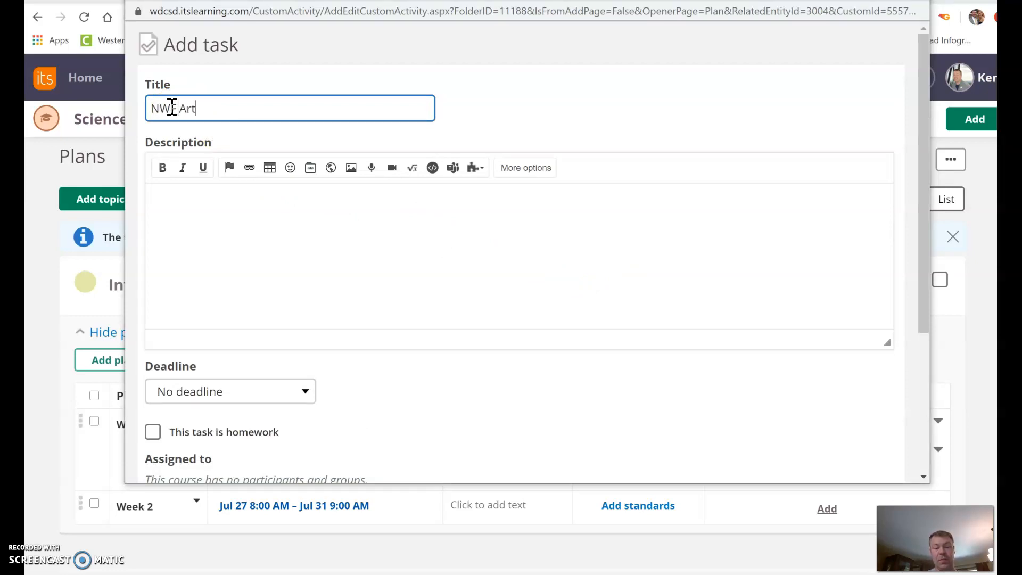
scroll(228, 130, down, 2)
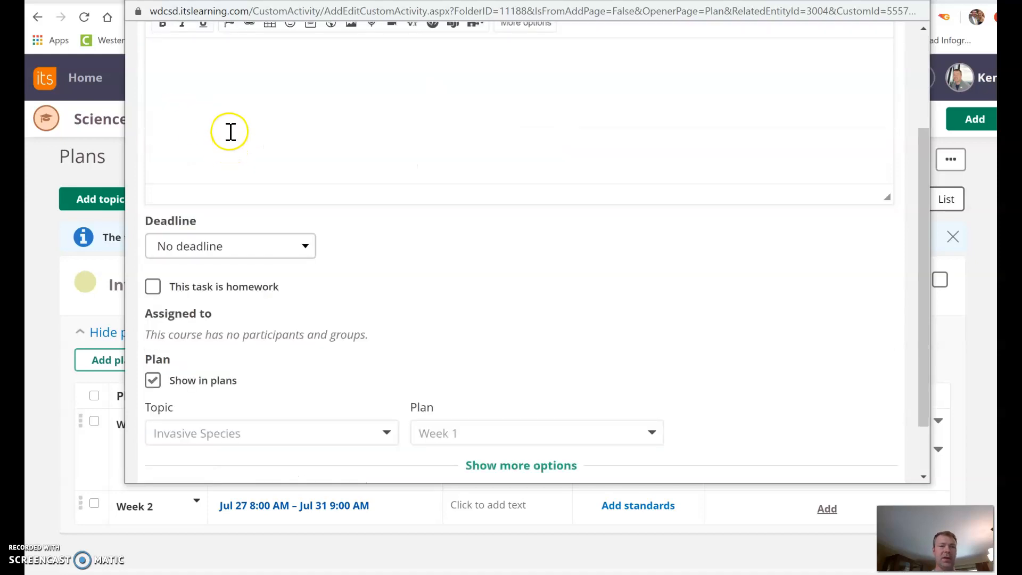
scroll(201, 139, up, 1)
click(190, 141)
key(ctrl+v)
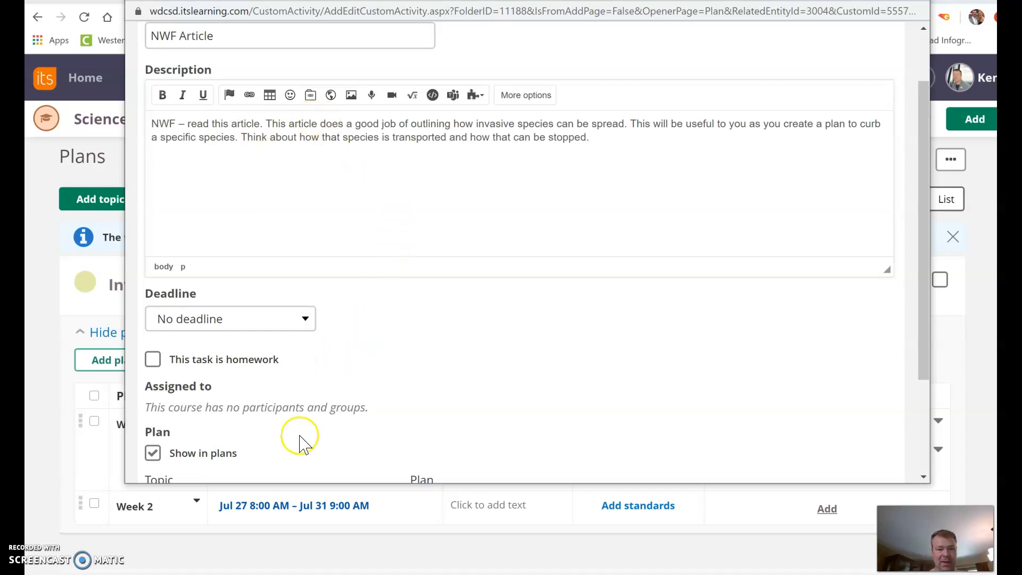
Copy the web address of the National Wildlife Federation's Invasive Species page open in the main Chrome window.
mouse_move(218, 574)
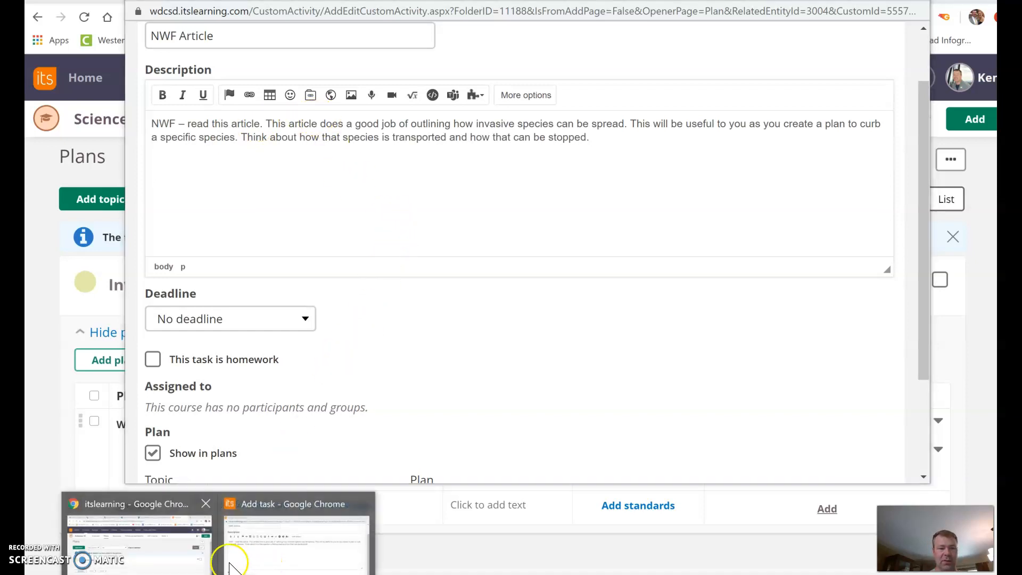
click(197, 561)
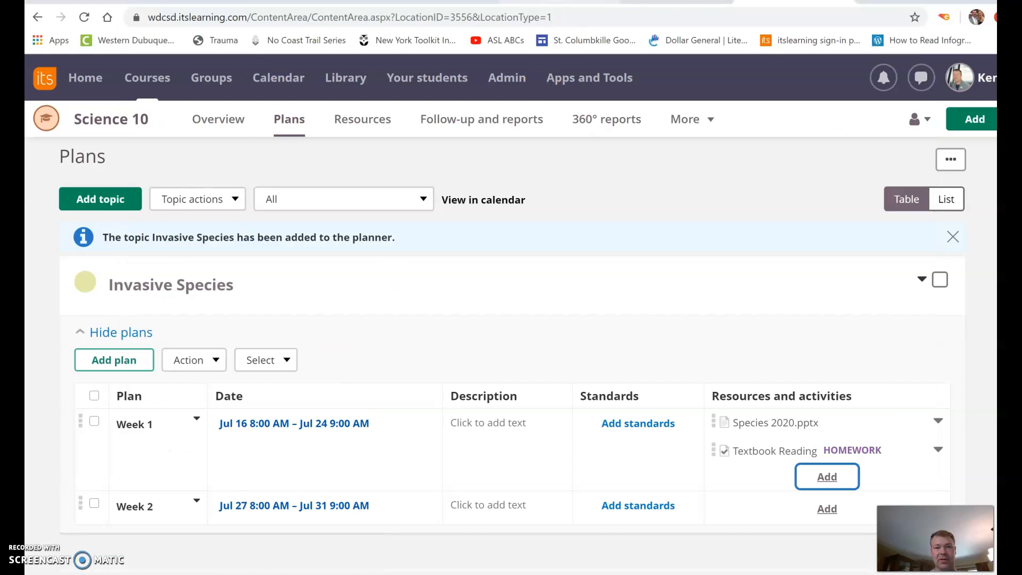
click(510, 1)
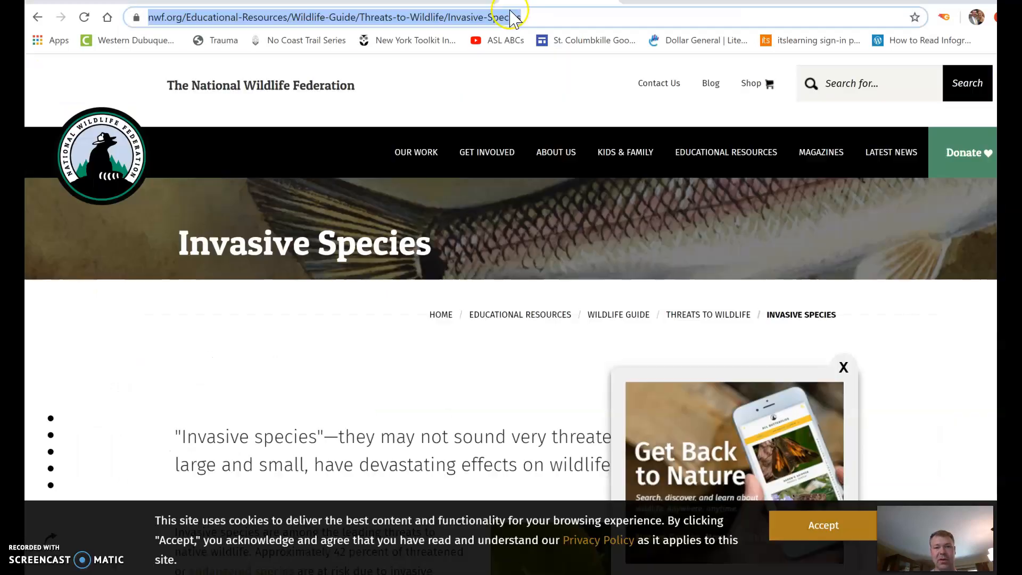
right_click(323, 17)
click(355, 96)
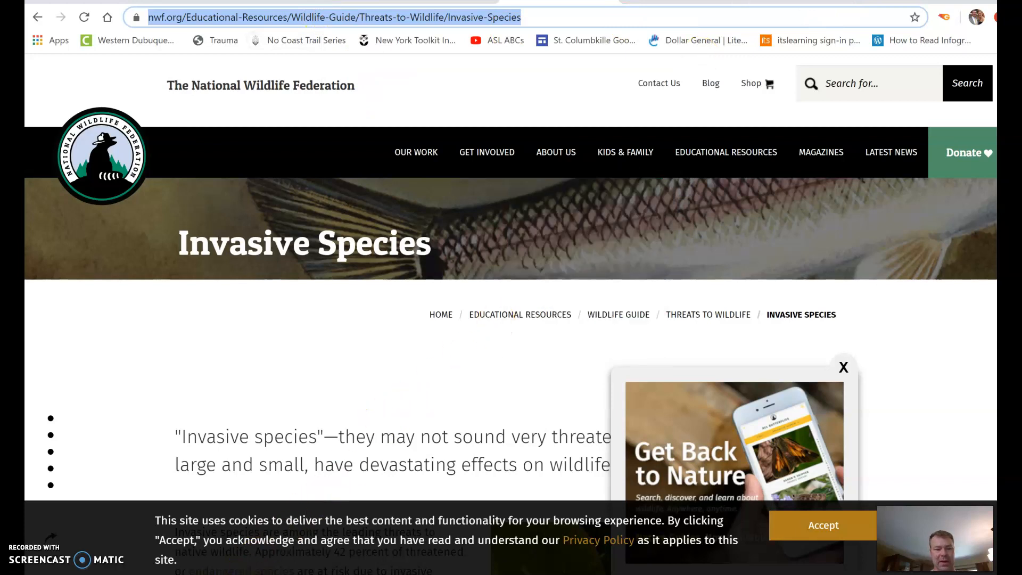
Embed the copied National Wildlife Federation page below the text in the NWF Article task's description.
click(292, 559)
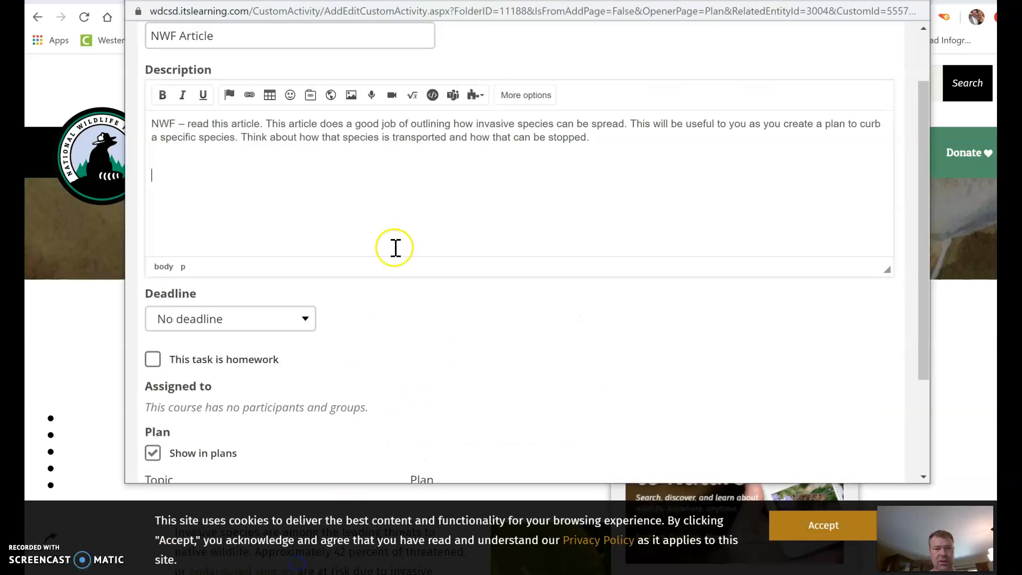
click(434, 96)
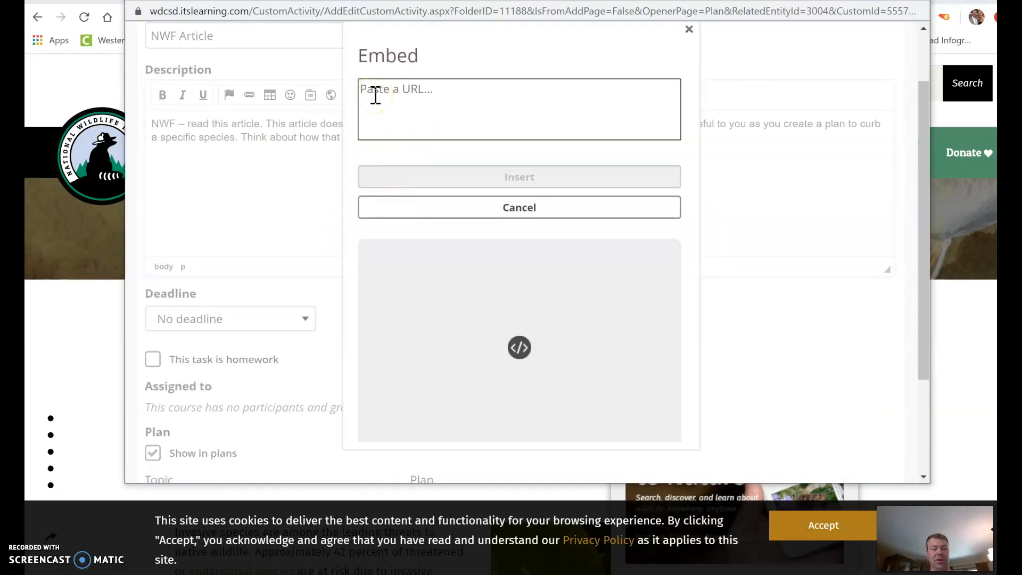
key(ctrl+v)
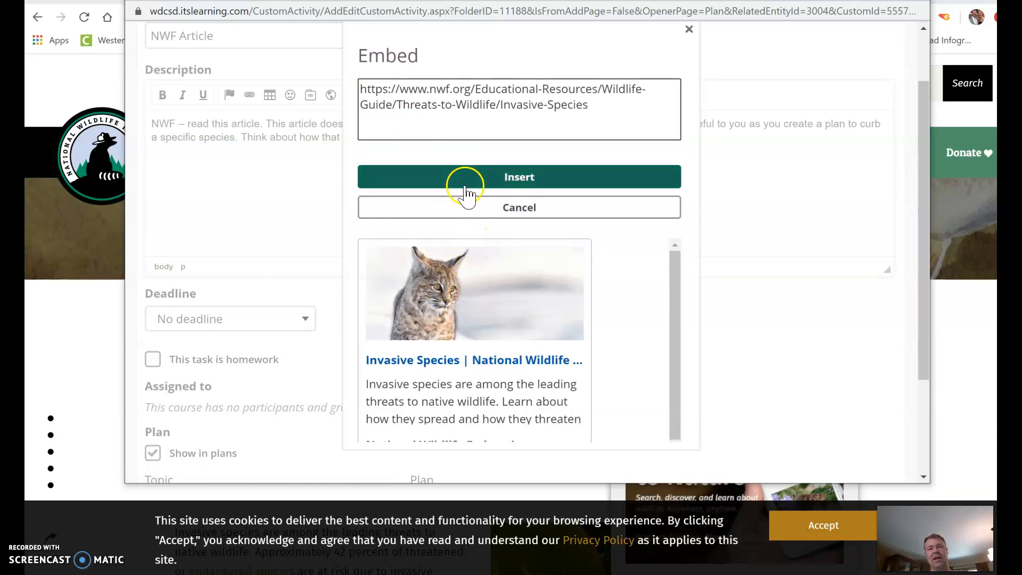
click(466, 184)
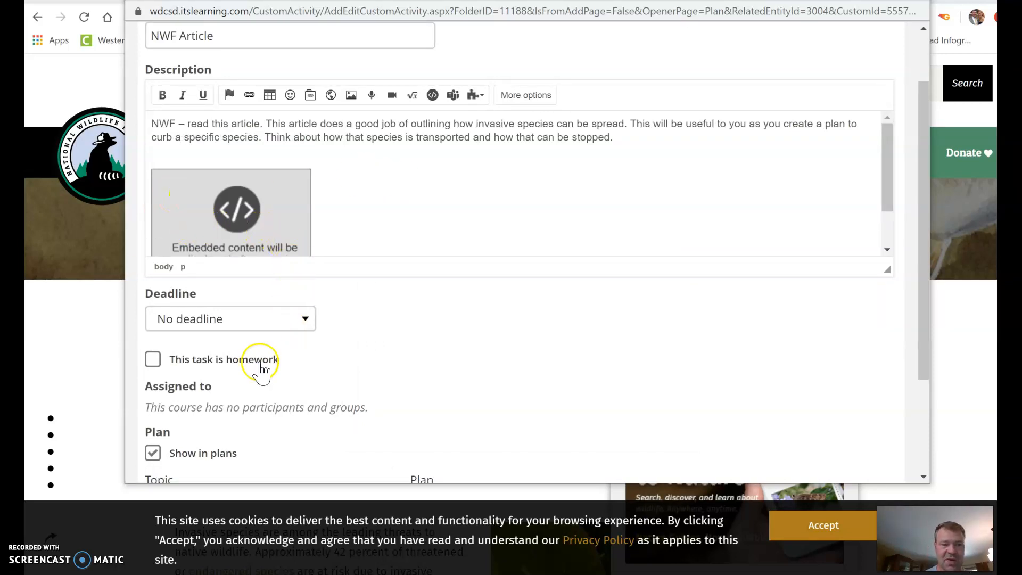
Mark the NWF Article task as homework and save it.
scroll(168, 308, down, 1)
click(153, 287)
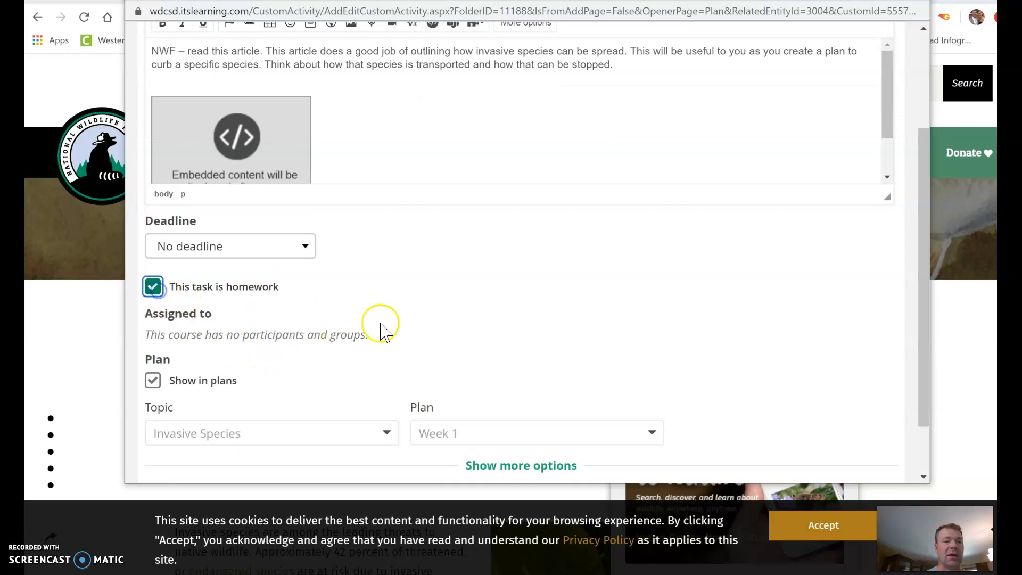
scroll(405, 330, down, 1)
click(167, 435)
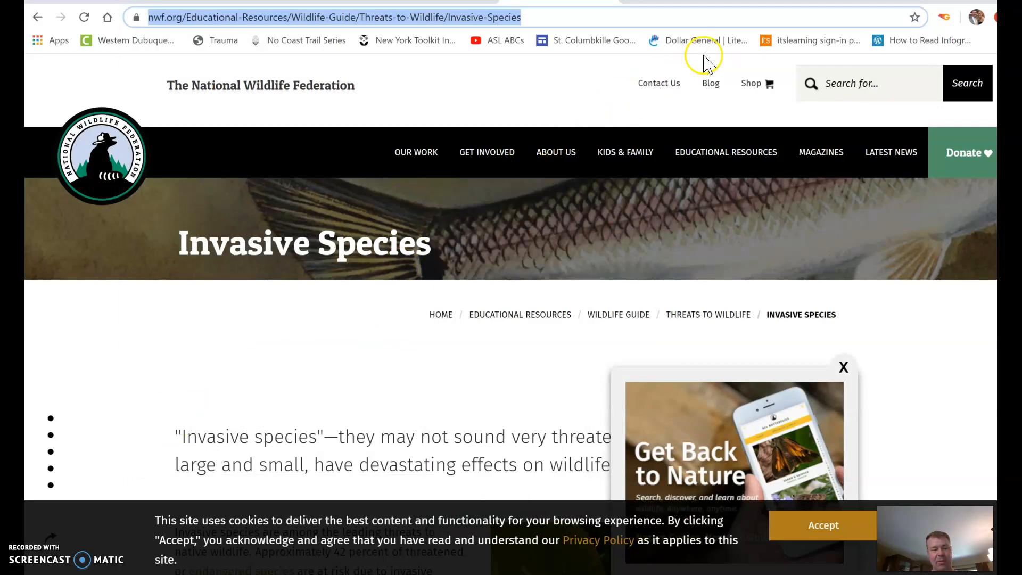
Return to the itslearning planner and start a new Week 1 assignment titled Invasive Species Plan.
click(743, 4)
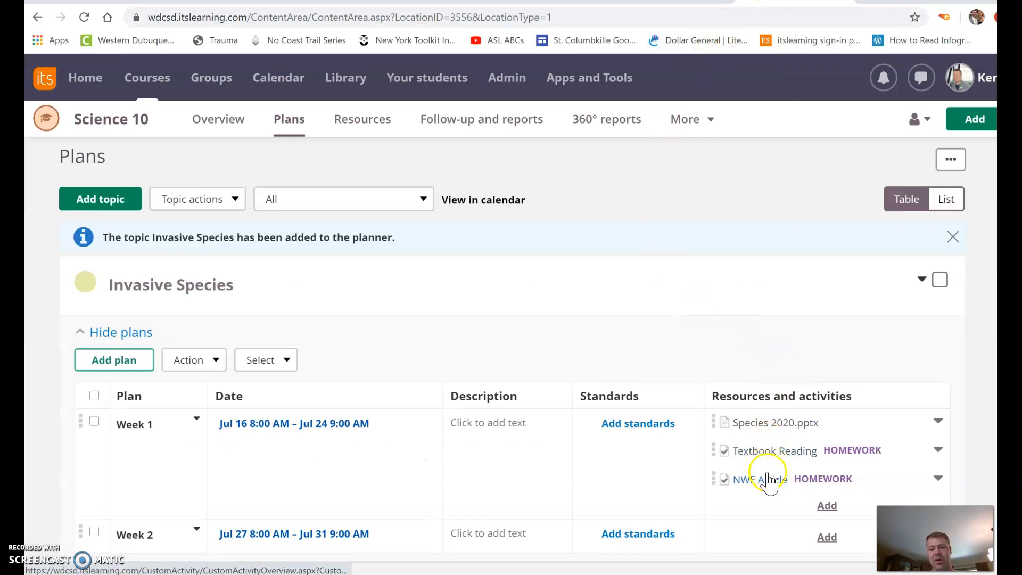
scroll(770, 481, down, 2)
click(827, 429)
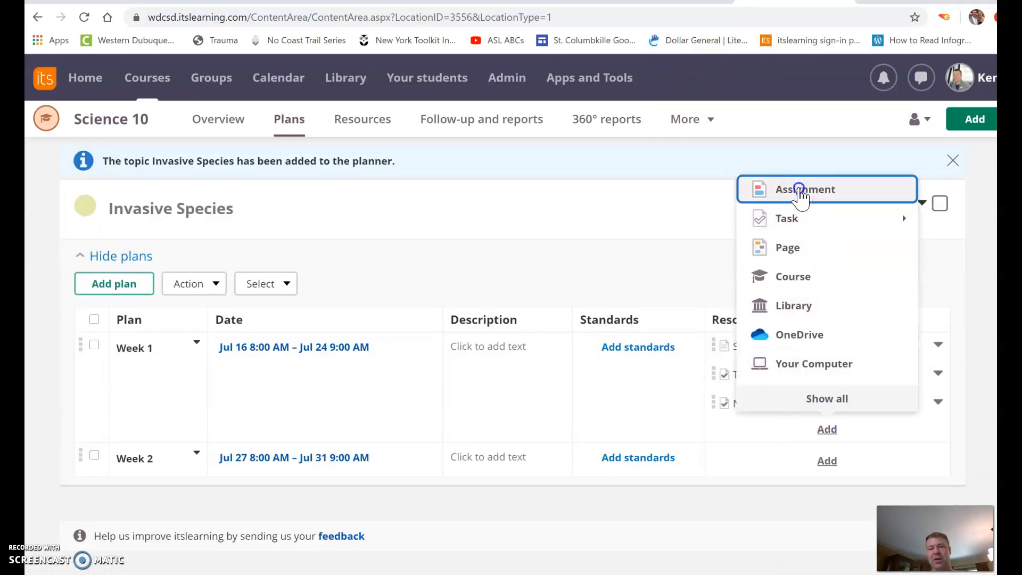
click(800, 191)
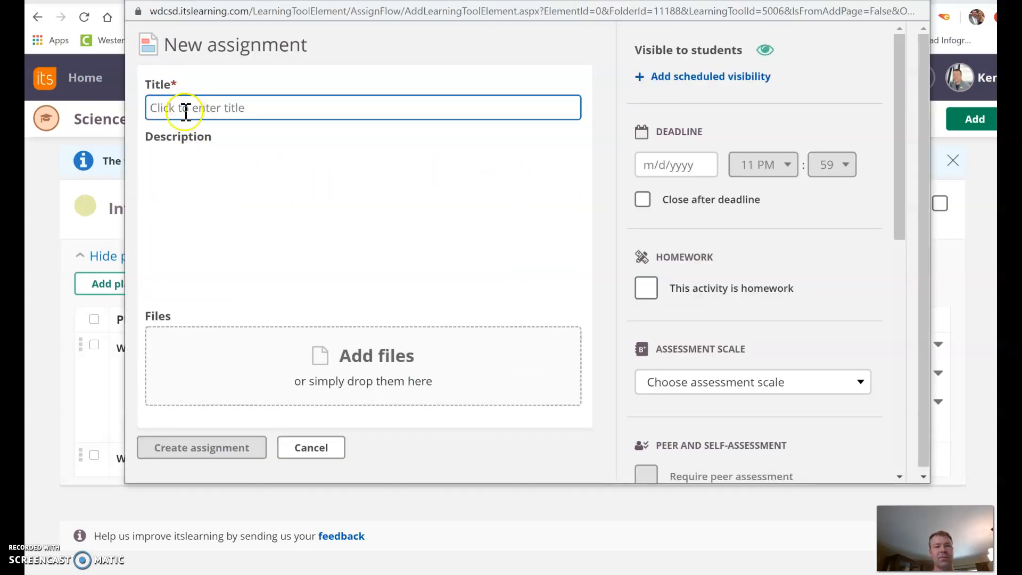
click(186, 109)
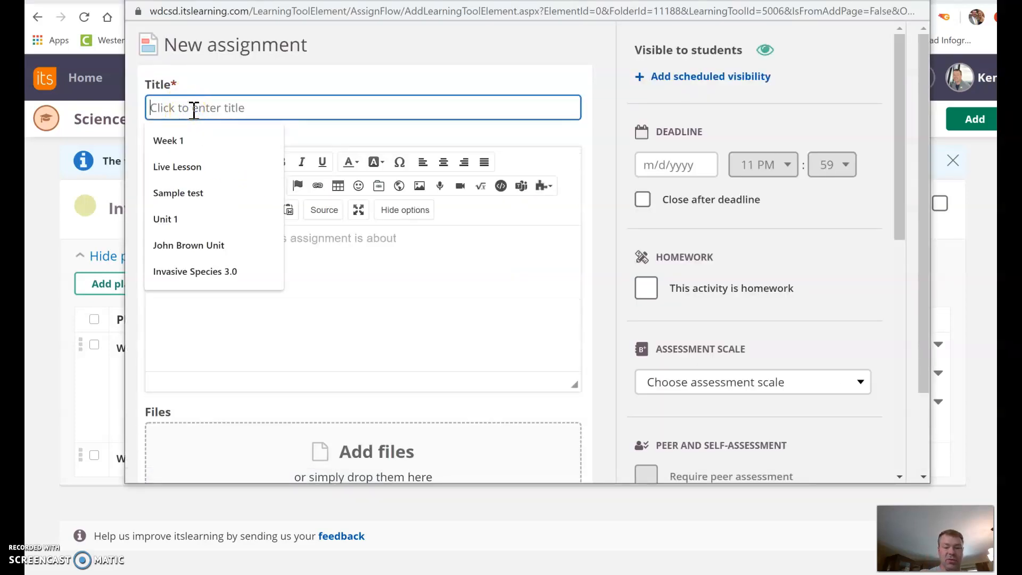
text(INvasive P)
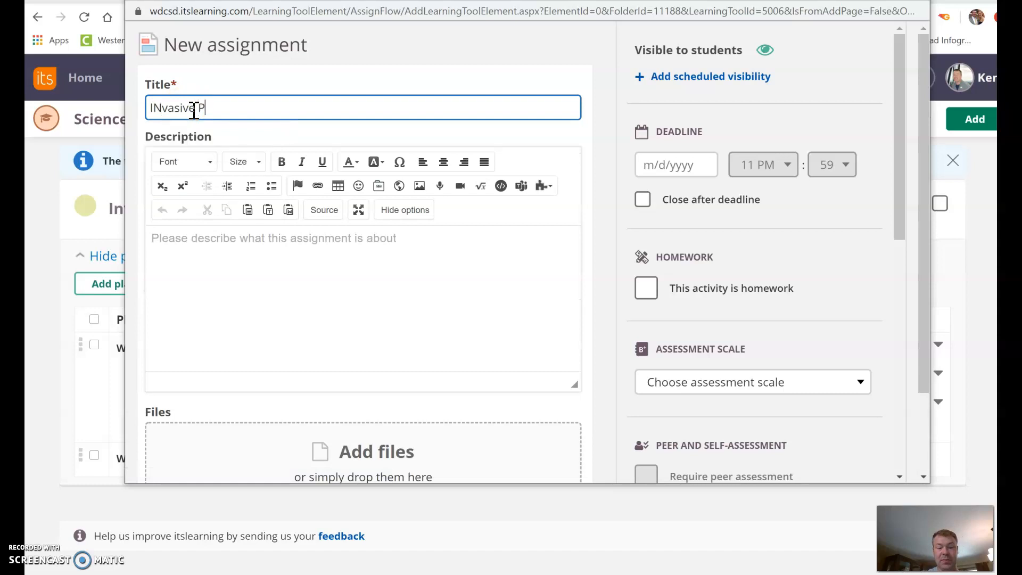
key(BackSpace)
key(BackSpace)
key(BackSpace)
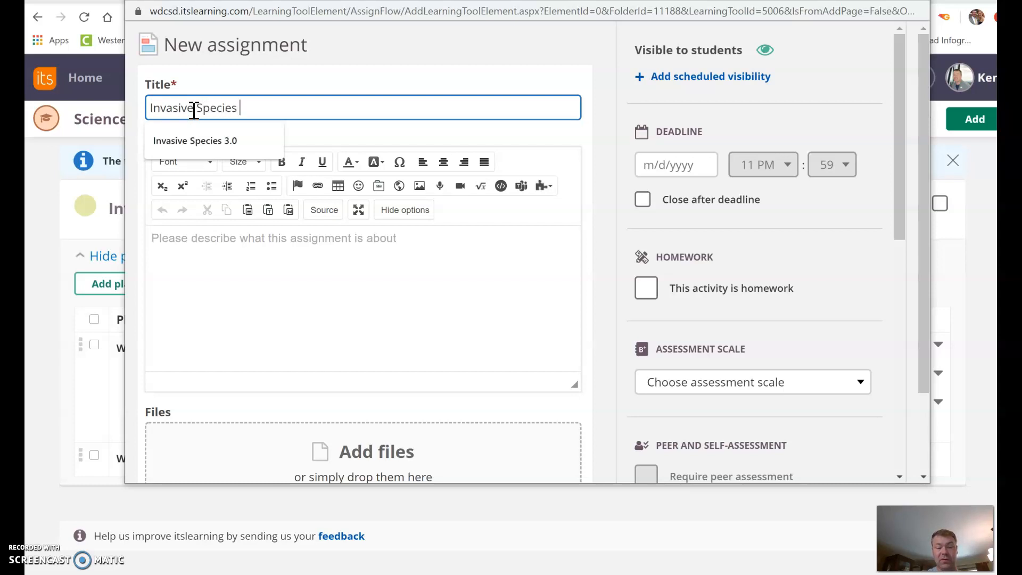
text(Plan)
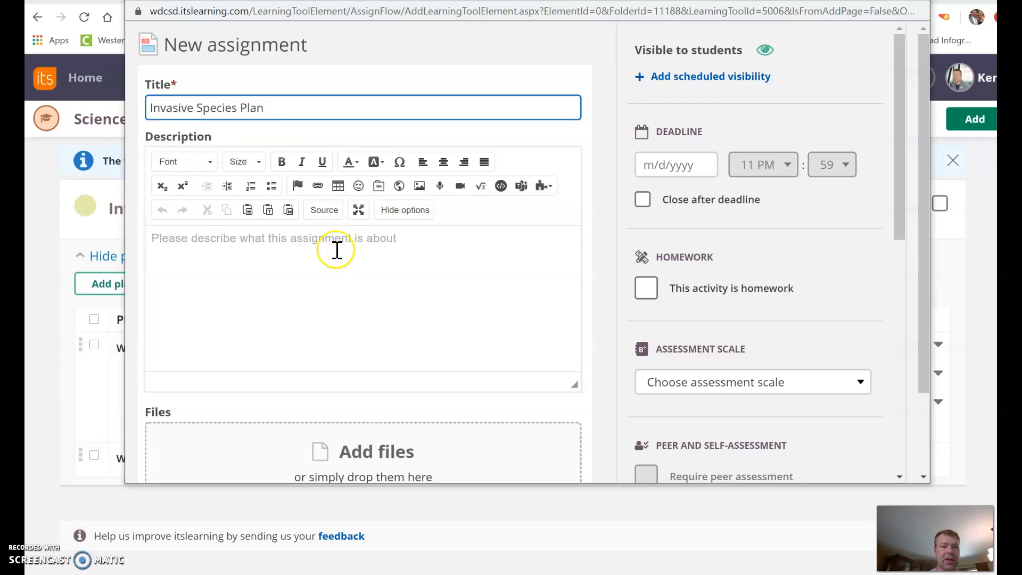
Copy the assignment instructions and Iowa resource links from the Word document Document4 into the Invasive Species Plan assignment's description.
click(470, 251)
mouse_move(254, 572)
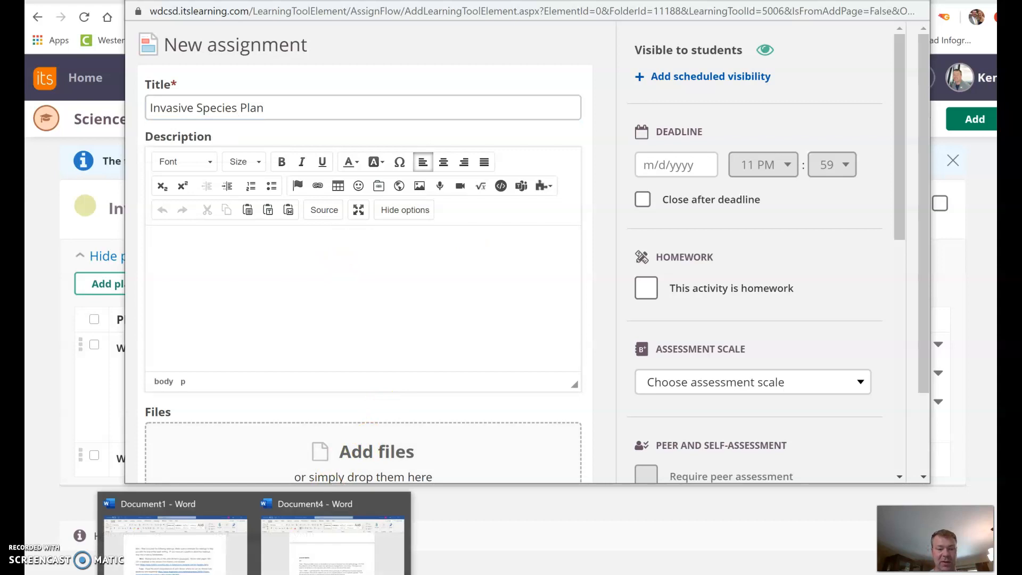
click(334, 535)
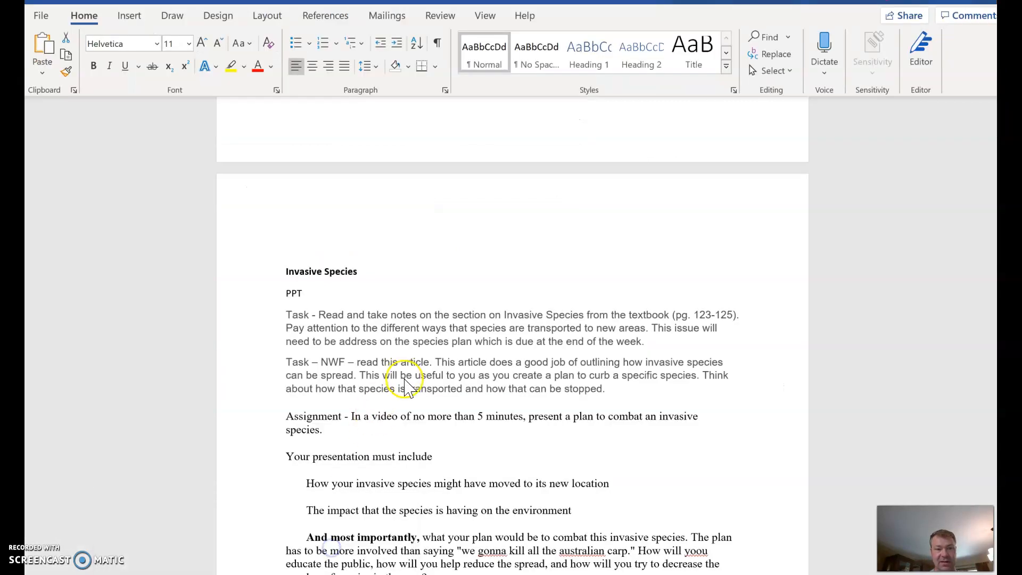
scroll(406, 387, down, 12)
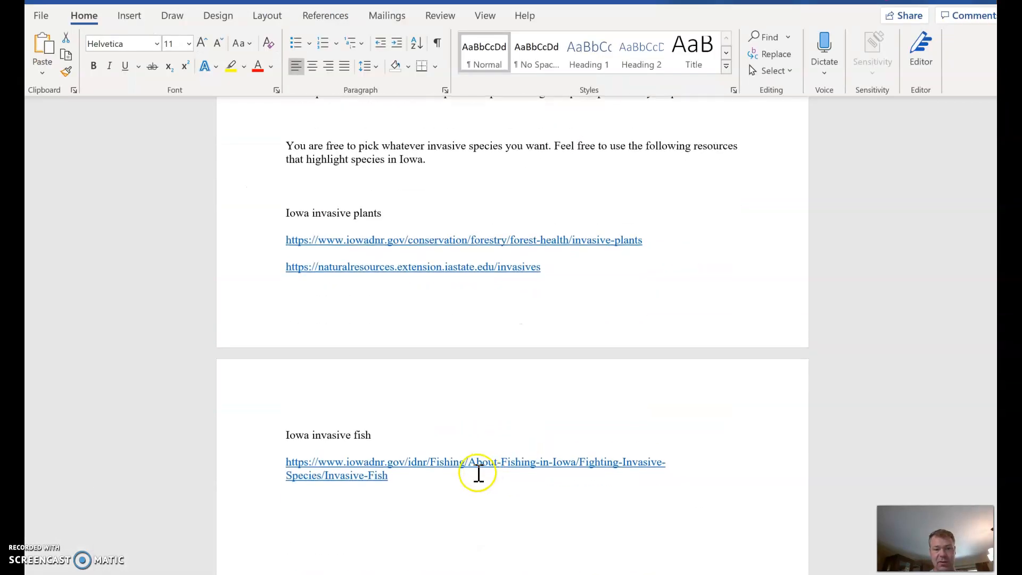
drag(406, 484, 347, 463)
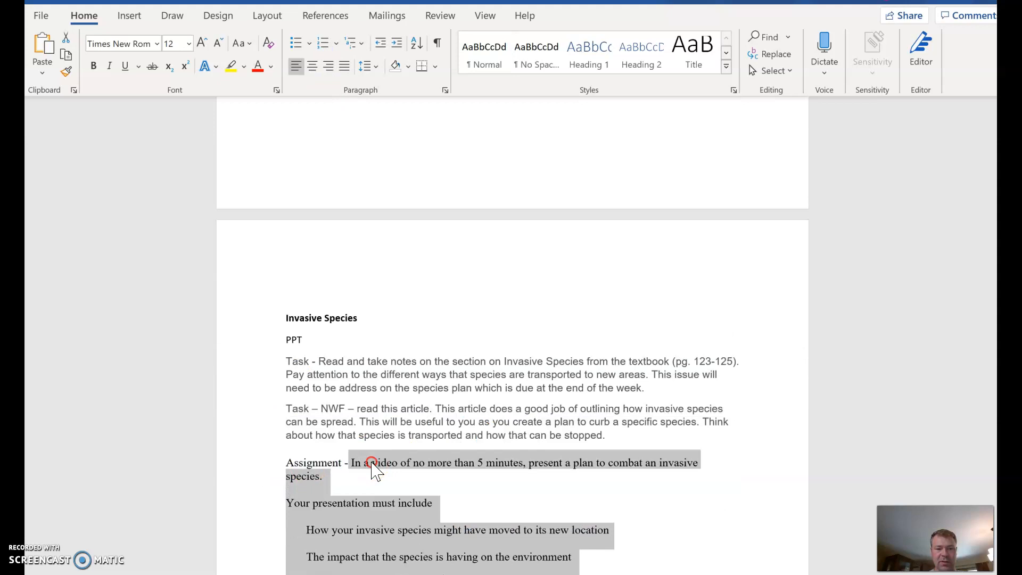
right_click(371, 462)
click(395, 185)
click(288, 540)
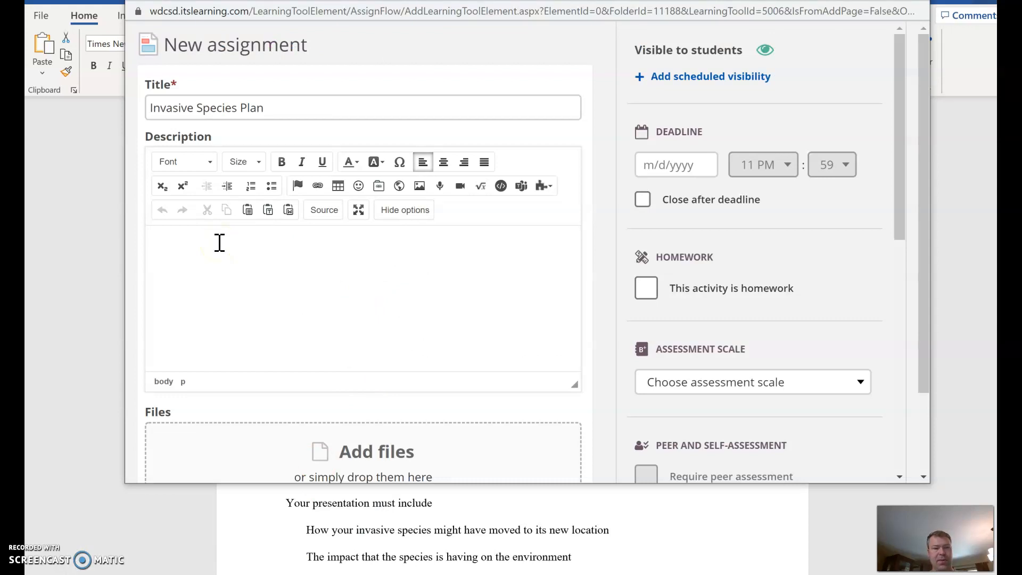
text(Iowa invasive plants https://www.iowadnr.gov/conservation/forestry/forest-health/invasive-plants https://naturalresources.extension.iastate.edu/invasives Iowa invasive fish https://www.iowadnr.gov/idnr/Fishing/About-Fishing-in-Iowa/Fighting-Invasive-Species/Invasive-Fish)
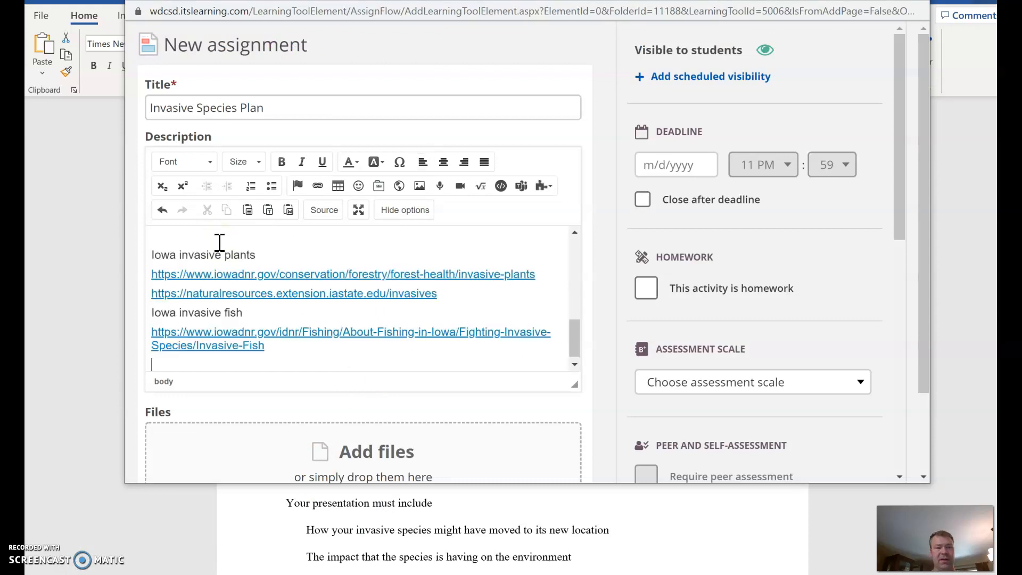
Set the assignment's deadline to 7/24/2020 and mark the activity as homework.
click(675, 162)
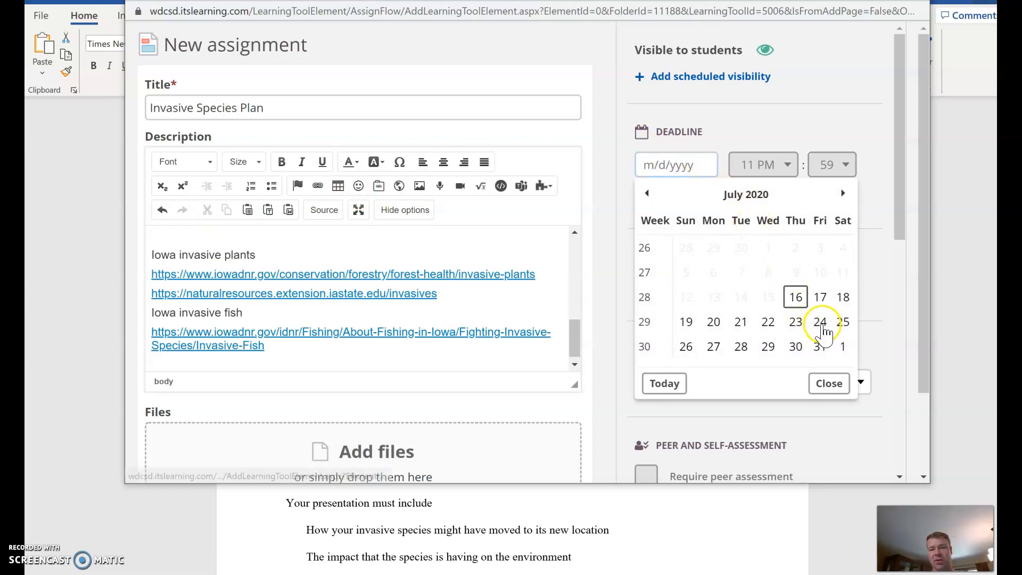
click(820, 324)
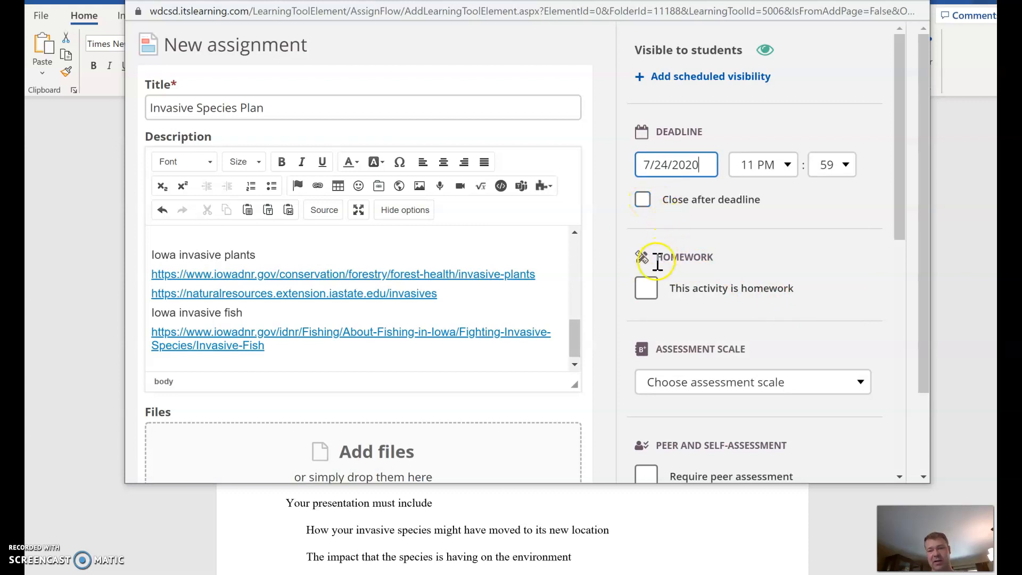
click(650, 290)
Assess the assignment with the Score scale and a maximum score of 4.
scroll(721, 263, down, 2)
click(704, 311)
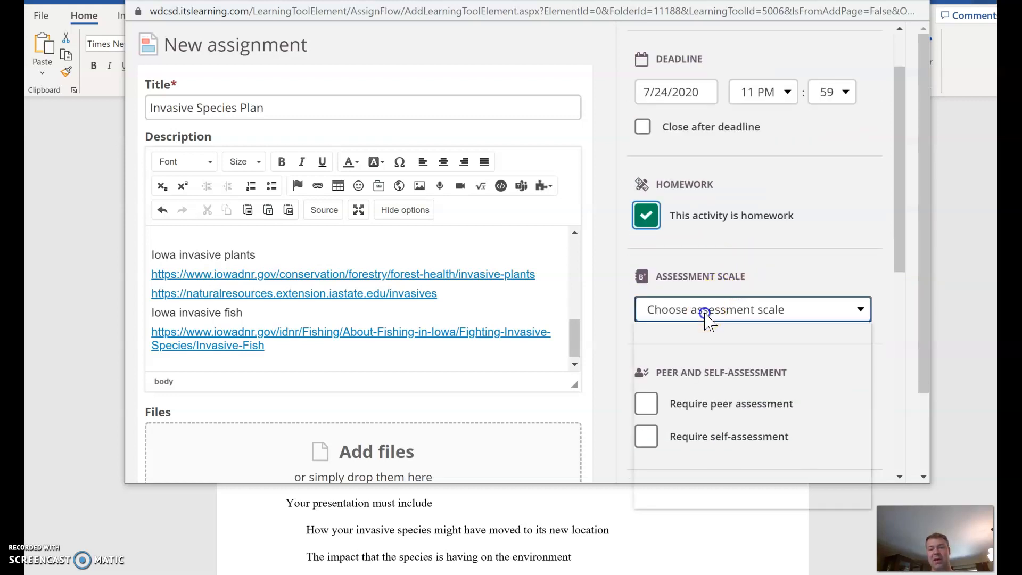
click(658, 356)
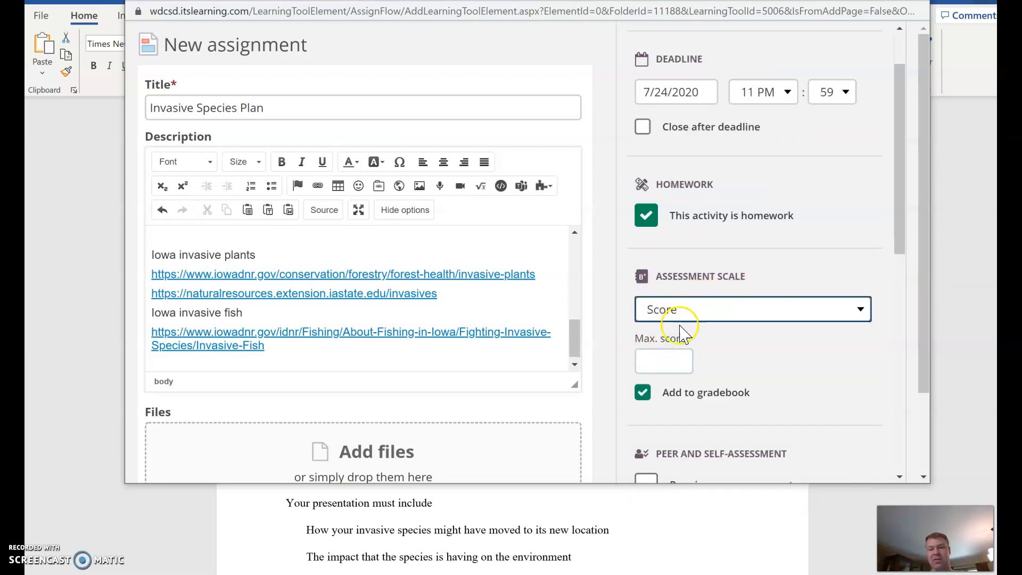
click(660, 355)
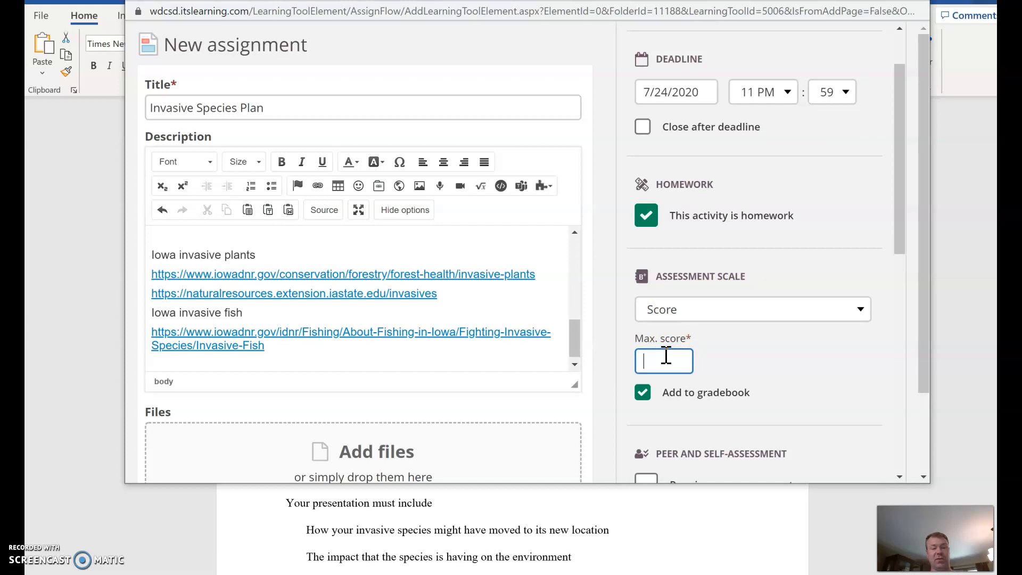
Review the remaining assessment, group and plagiarism options, and create the Invasive Species Plan assignment.
scroll(684, 319, down, 4)
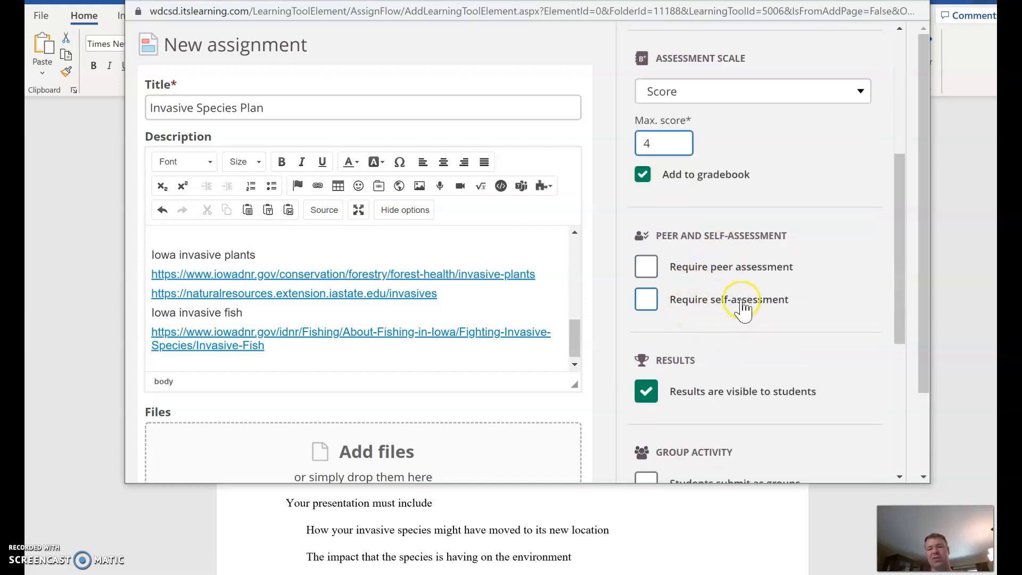
scroll(728, 329, down, 3)
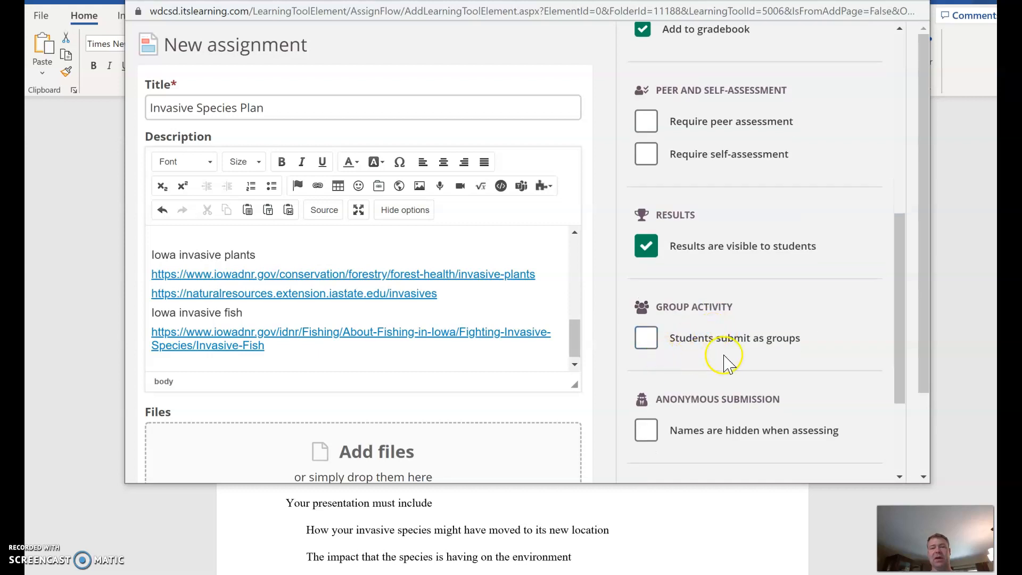
scroll(728, 365, down, 4)
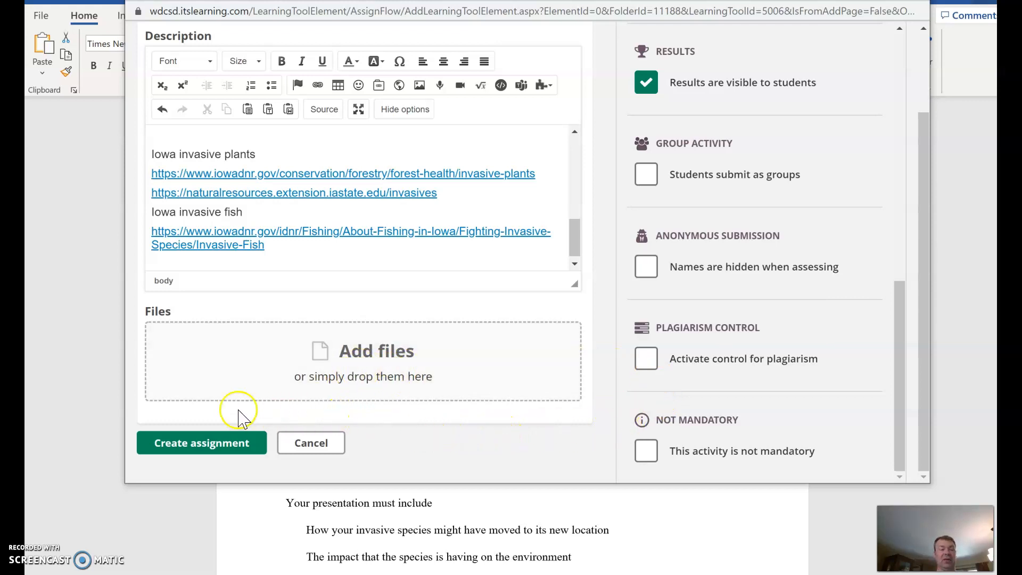
click(188, 450)
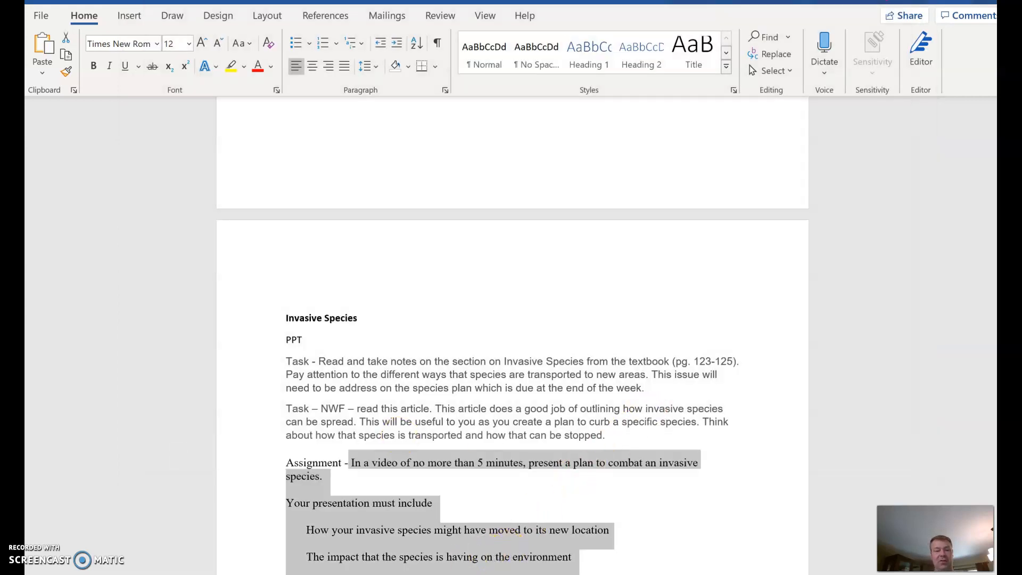
Switch back to the itslearning planner in Chrome and go to the Science 10 course overview.
click(285, 513)
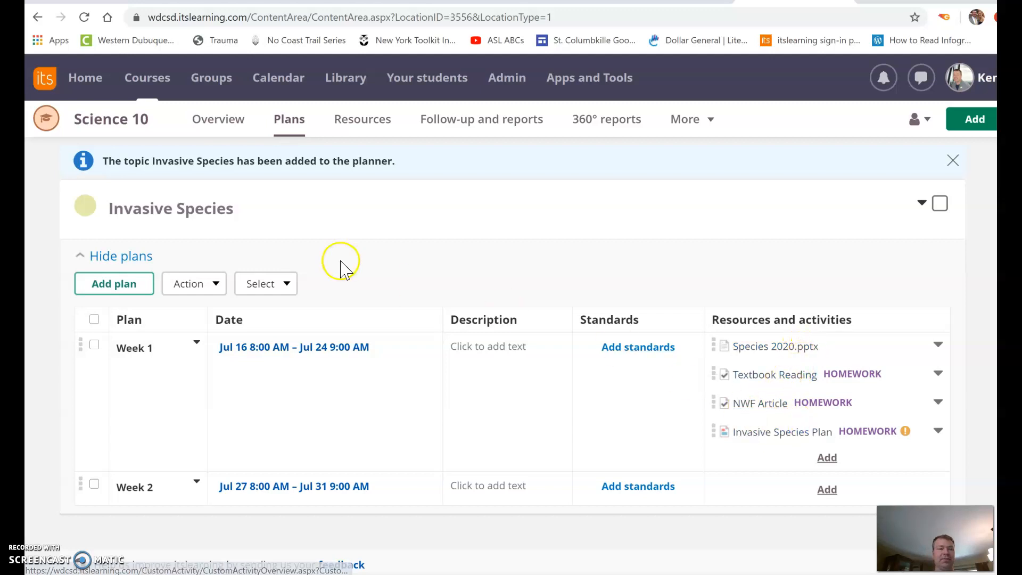
scroll(287, 202, up, 2)
click(214, 131)
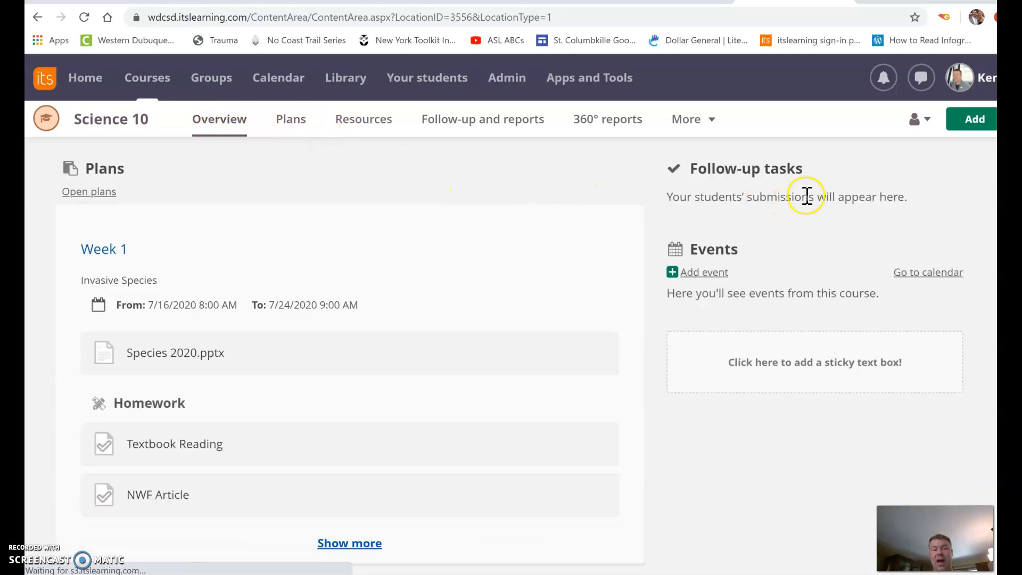
Preview the course overview as a student with all Week 1 items expanded, and return to the teacher view.
click(920, 128)
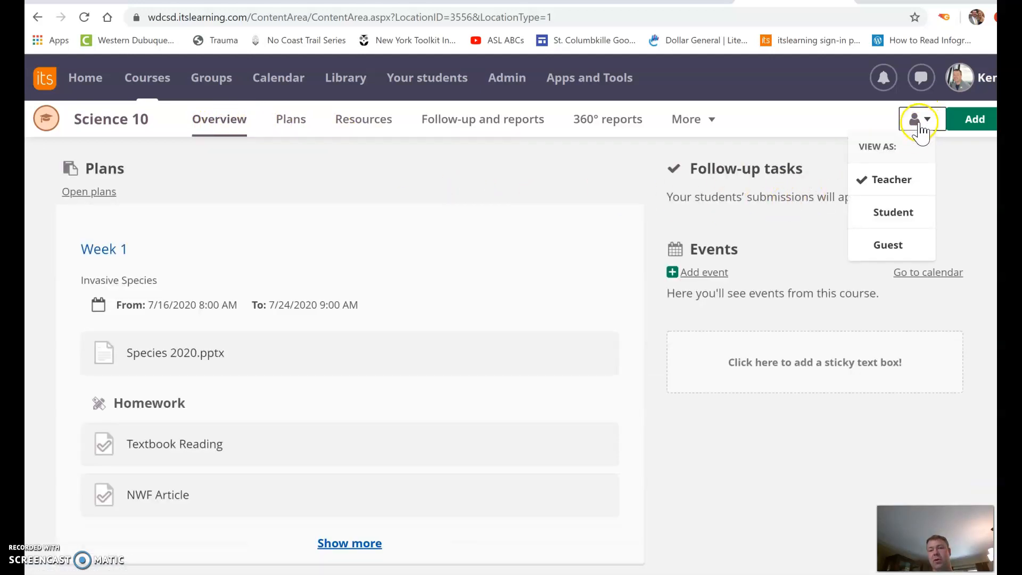
click(887, 214)
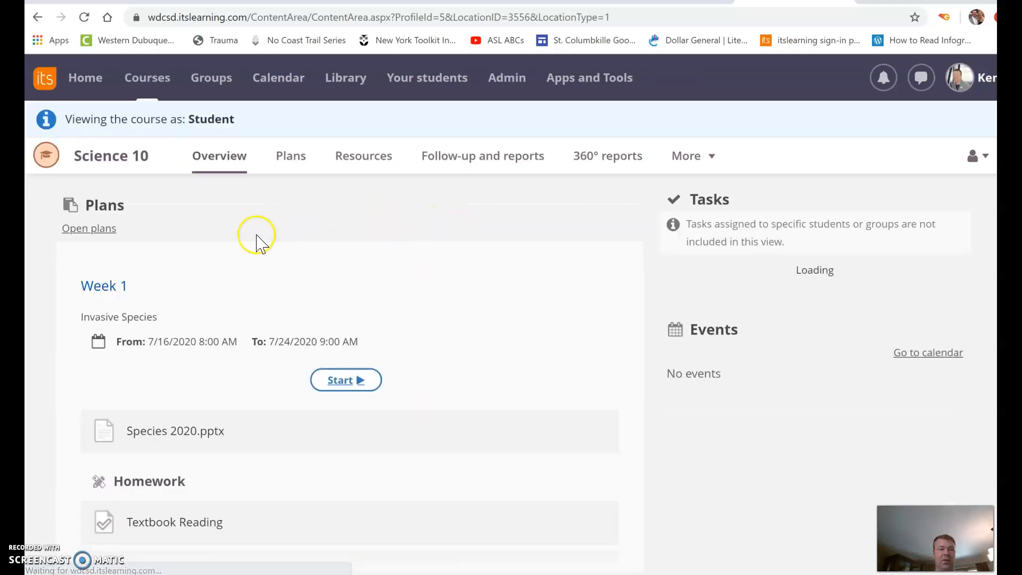
scroll(213, 317, down, 3)
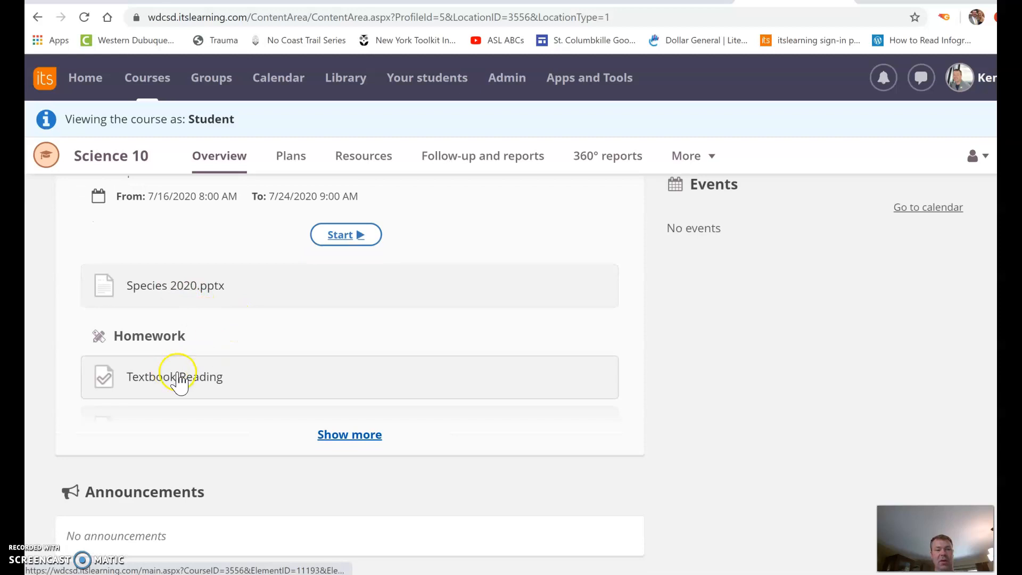
click(352, 436)
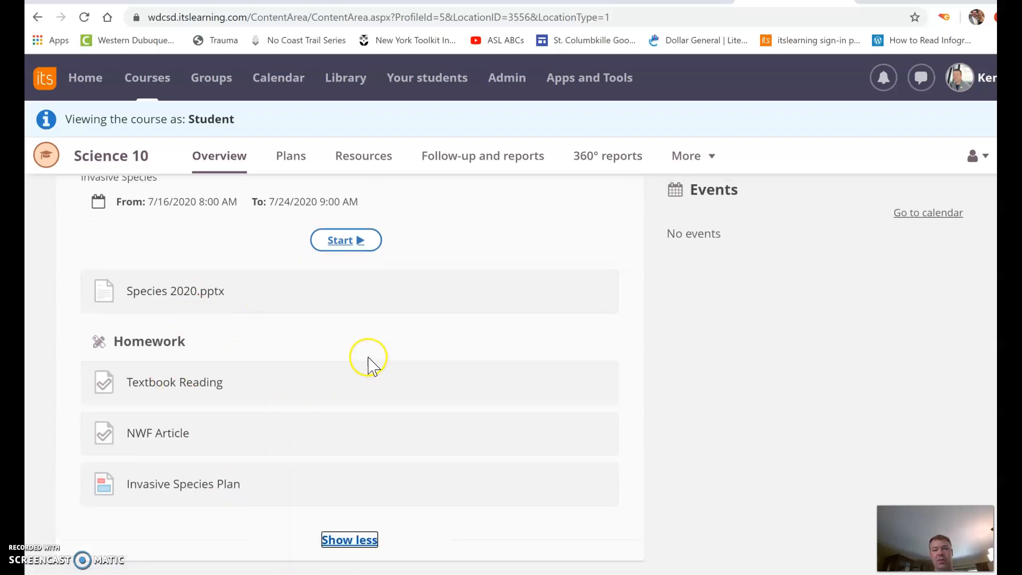
scroll(371, 365, up, 3)
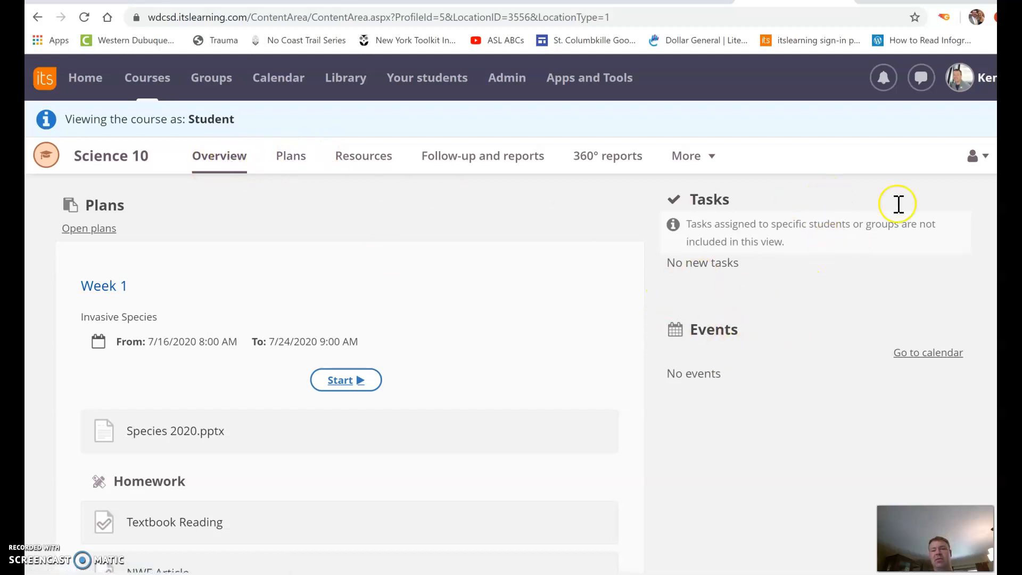
click(975, 158)
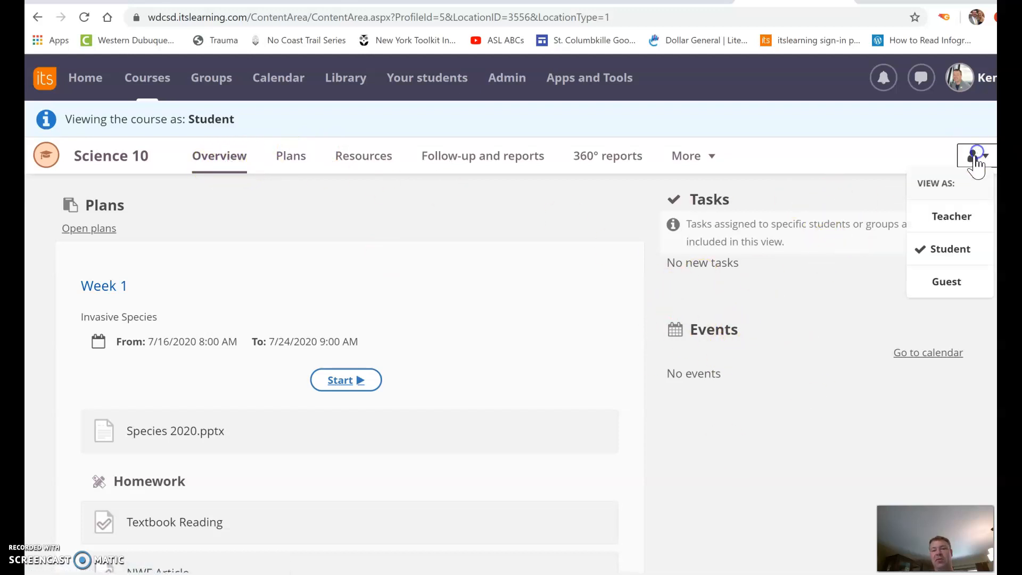
click(953, 215)
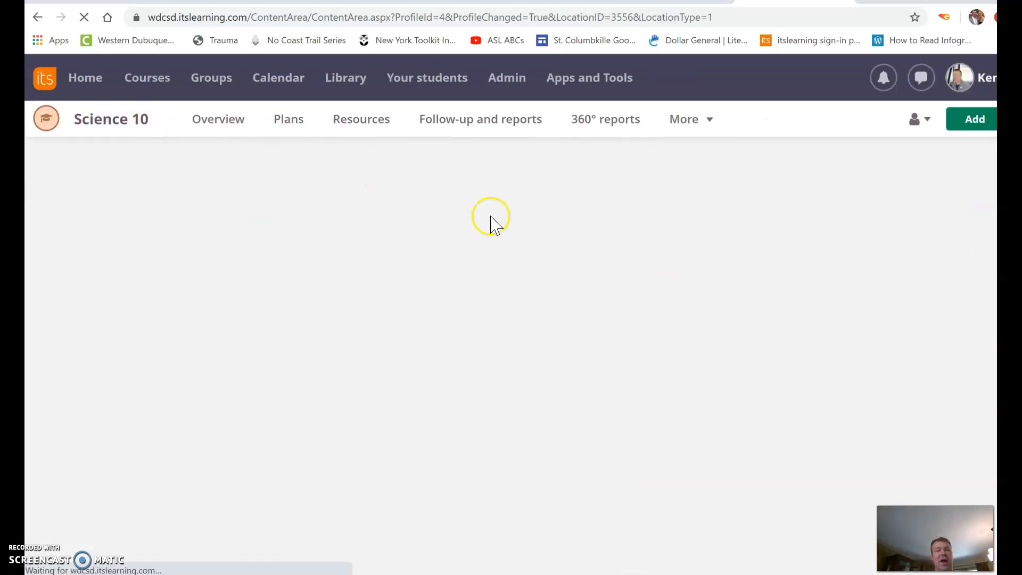
Start a sticky text box titled Intro to Week 1 on the course overview.
click(786, 372)
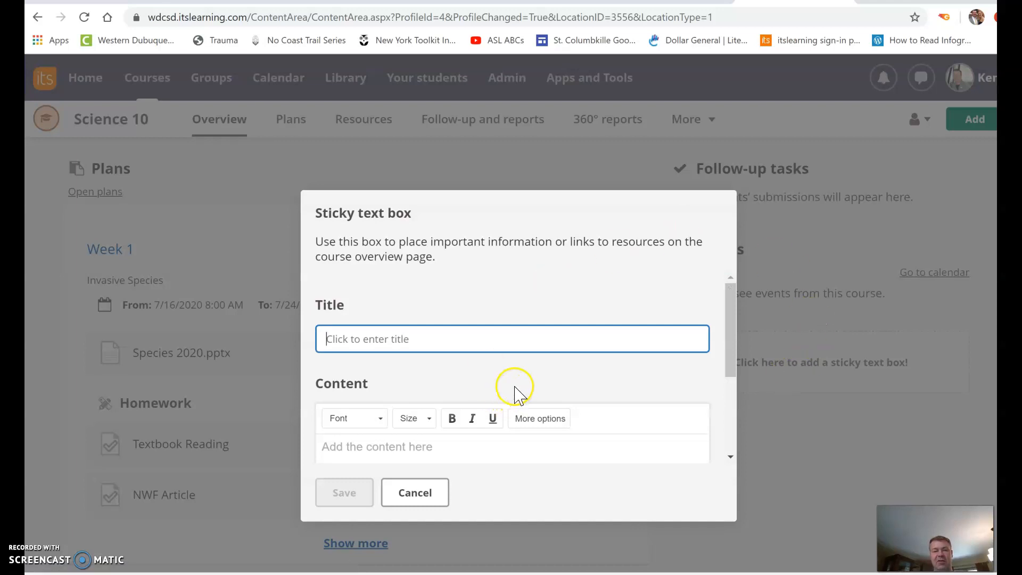
click(431, 347)
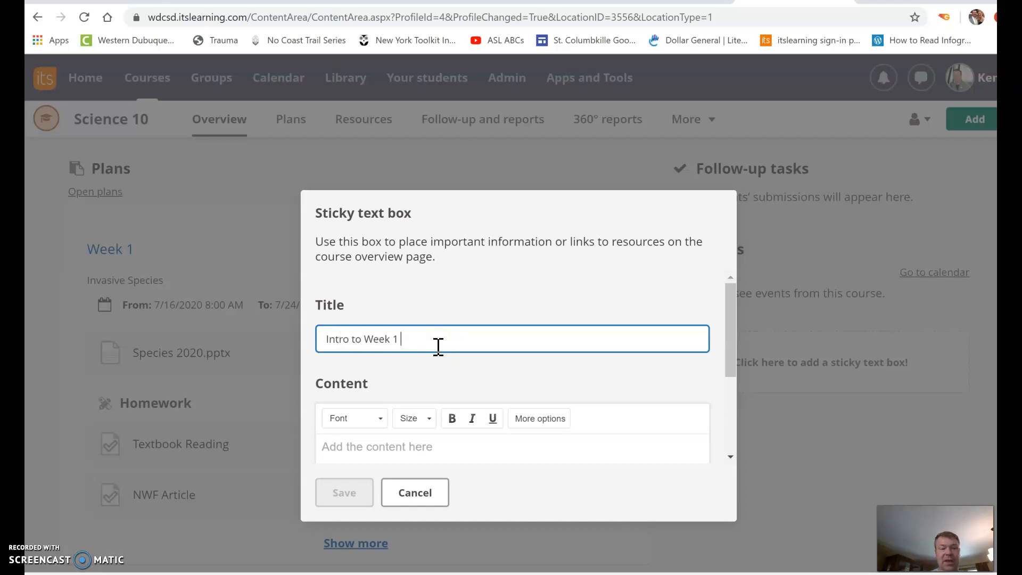
scroll(441, 354, down, 3)
click(432, 303)
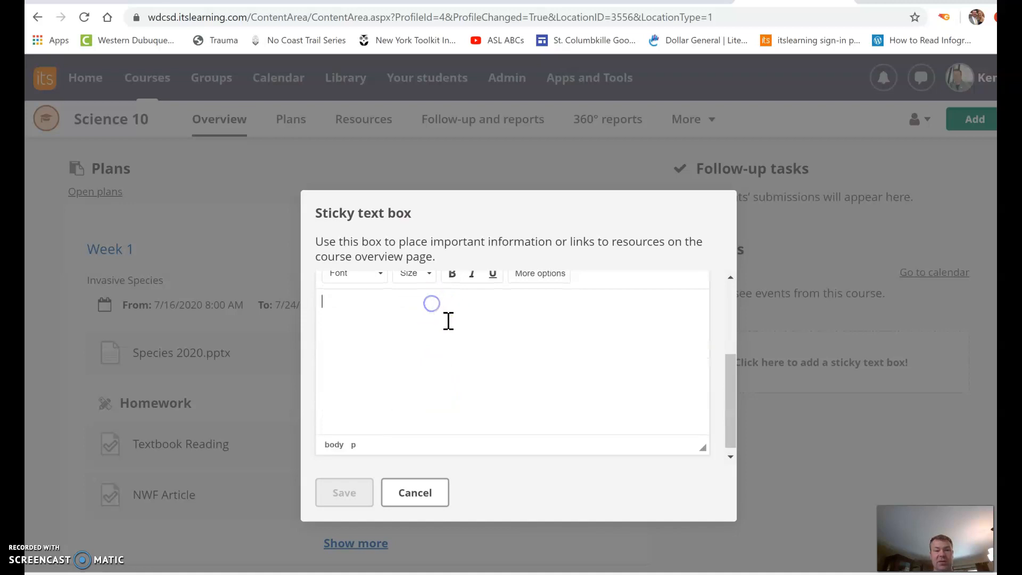
scroll(485, 351, up, 3)
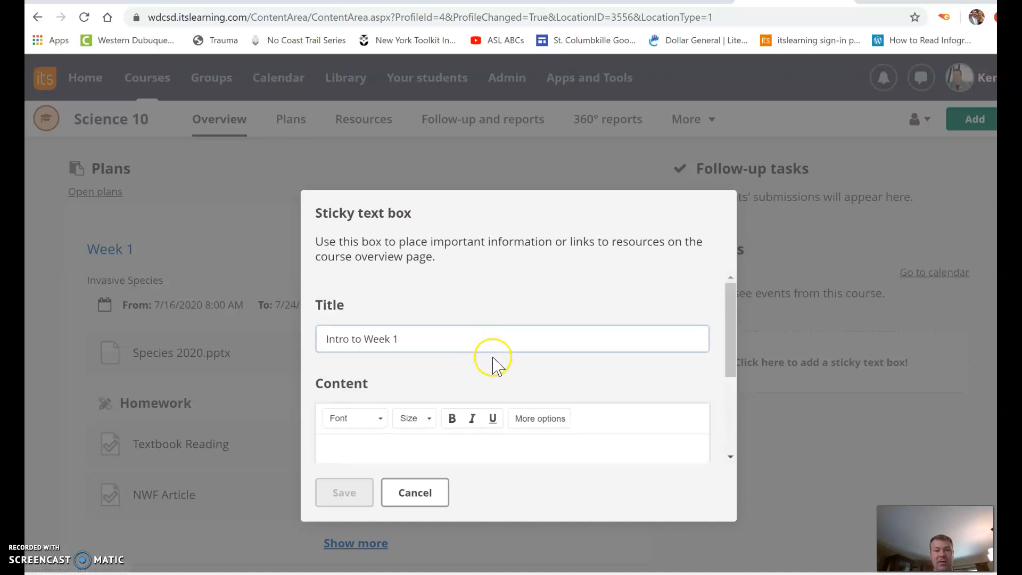
Try out the audio recorder for the sticky text box's content, and discard the box without saving.
click(548, 419)
scroll(490, 404, down, 3)
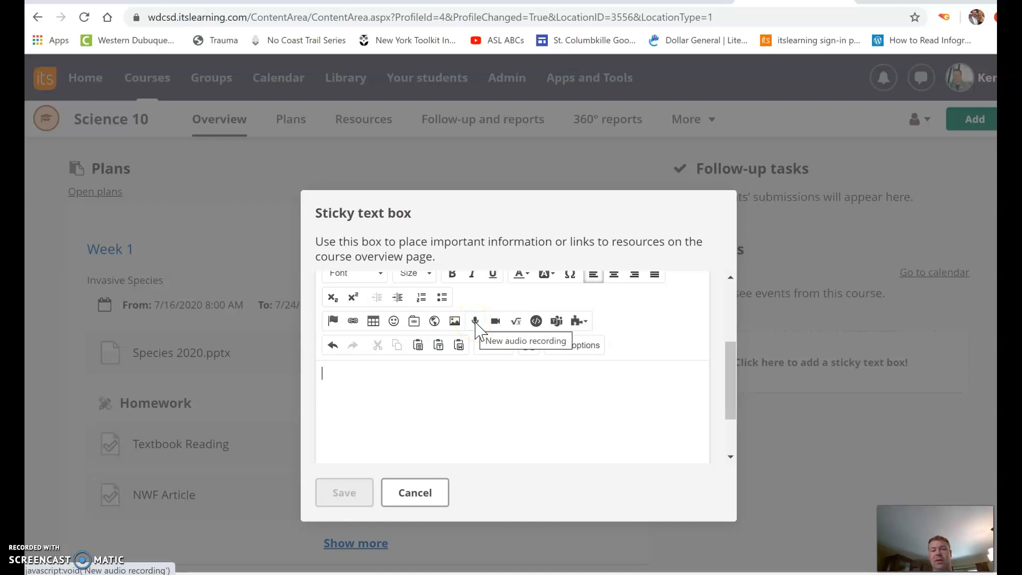
click(475, 322)
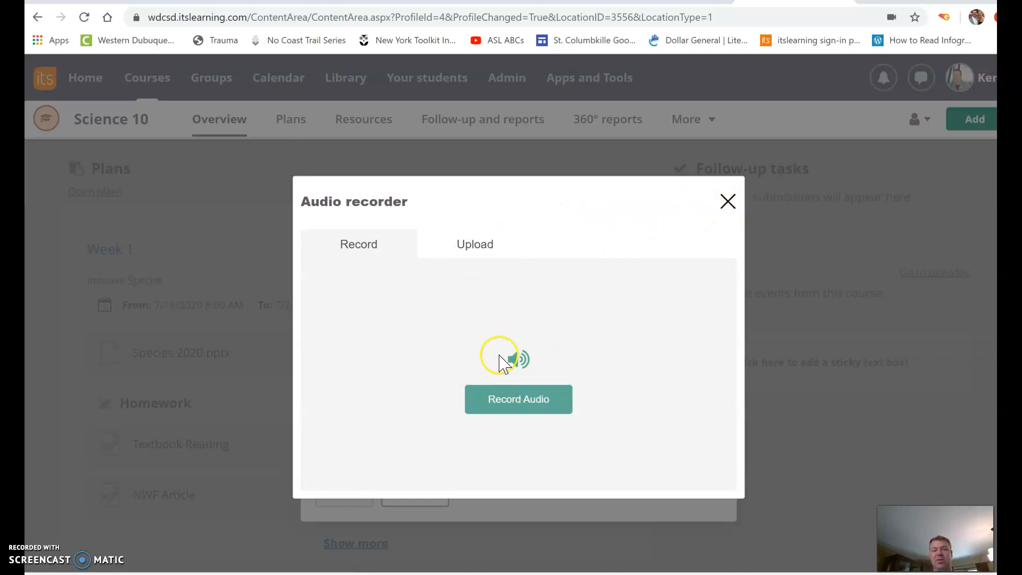
click(728, 203)
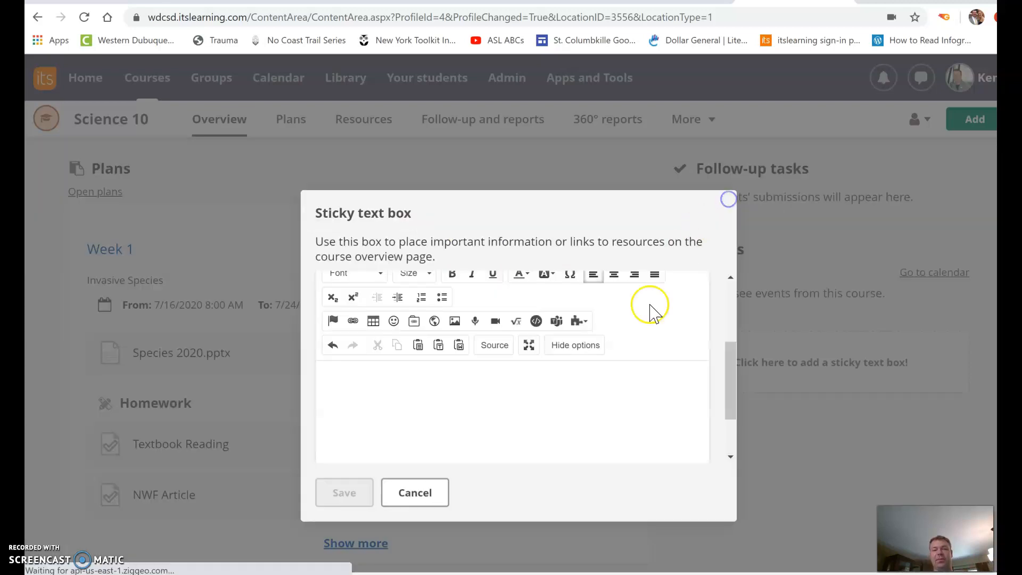
click(418, 494)
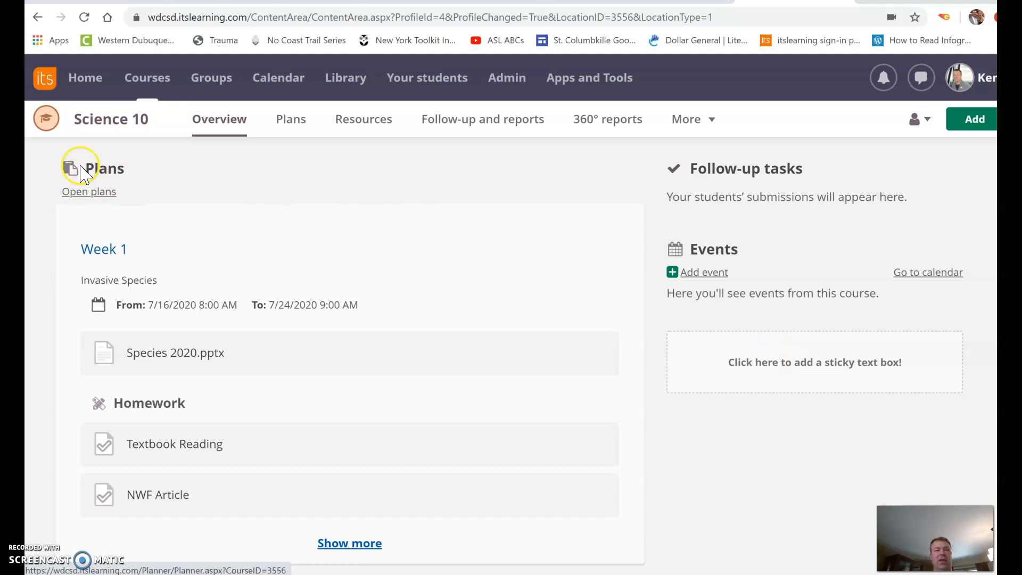
View the Science 10 course overview as a student, and return to the teacher view.
click(915, 119)
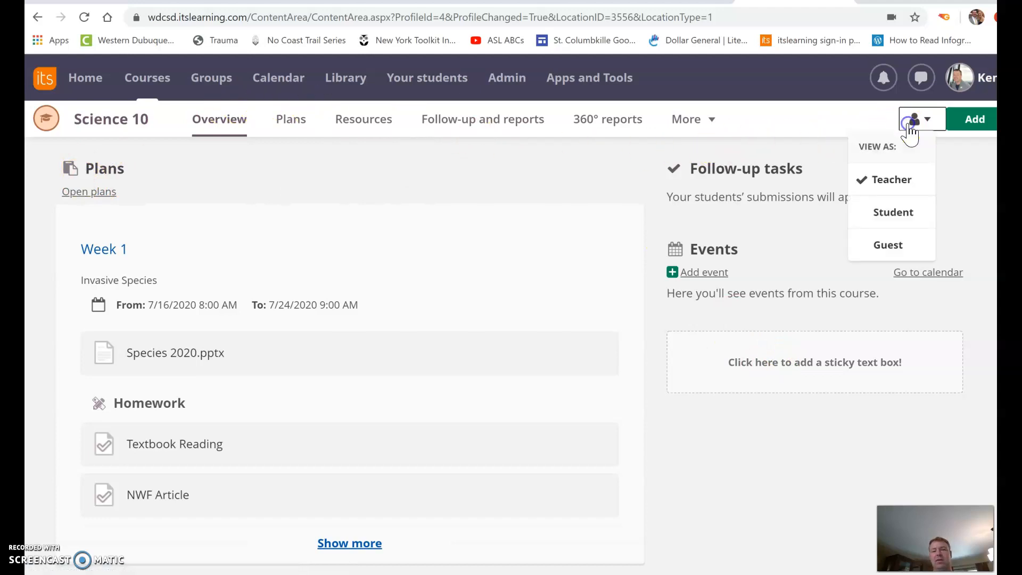
click(877, 216)
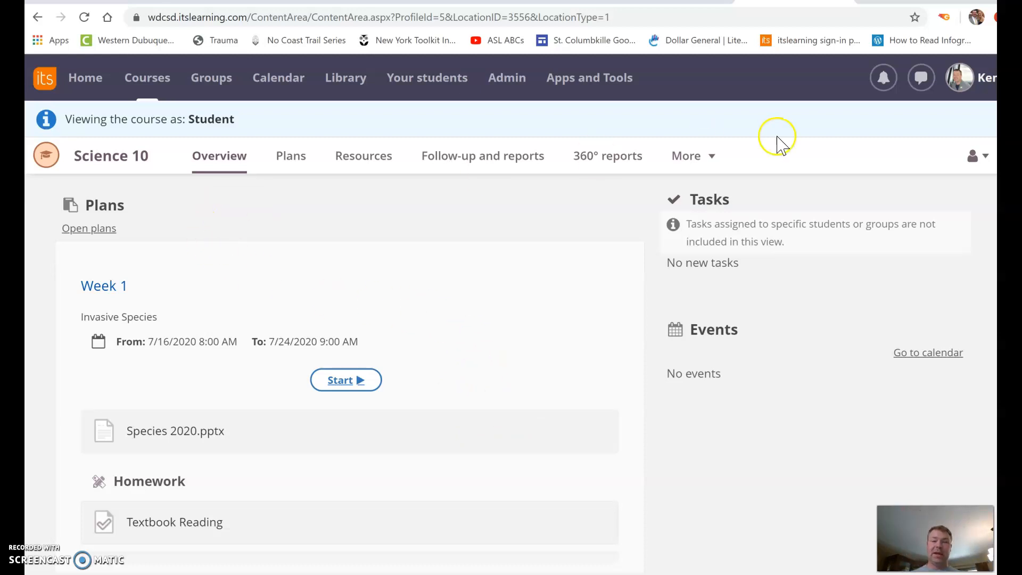
click(985, 160)
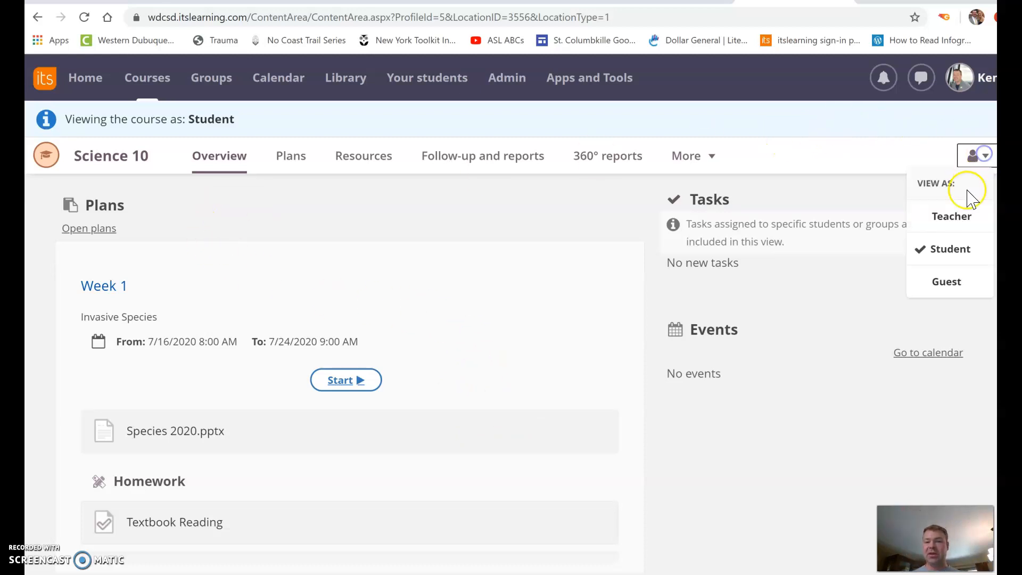
click(951, 220)
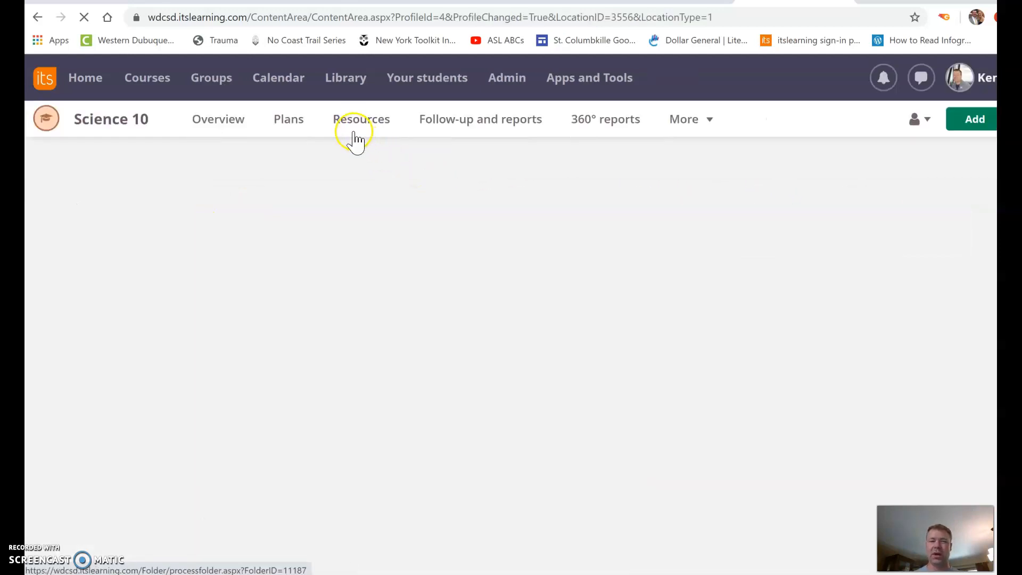
Look over the course's resources, and go to the course plans with the Invasive Species topic's weekly plans expanded.
click(357, 127)
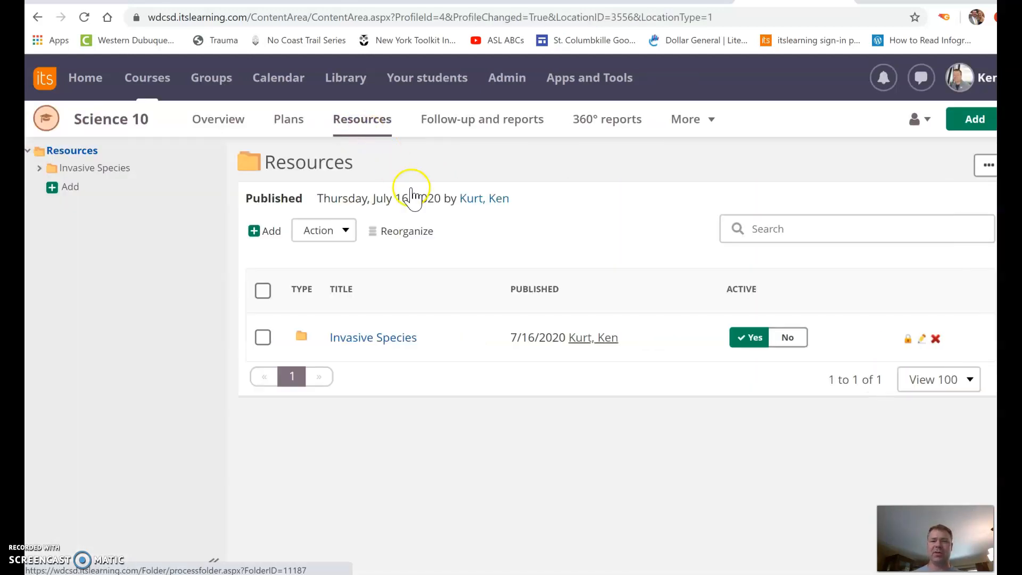
click(290, 134)
click(148, 305)
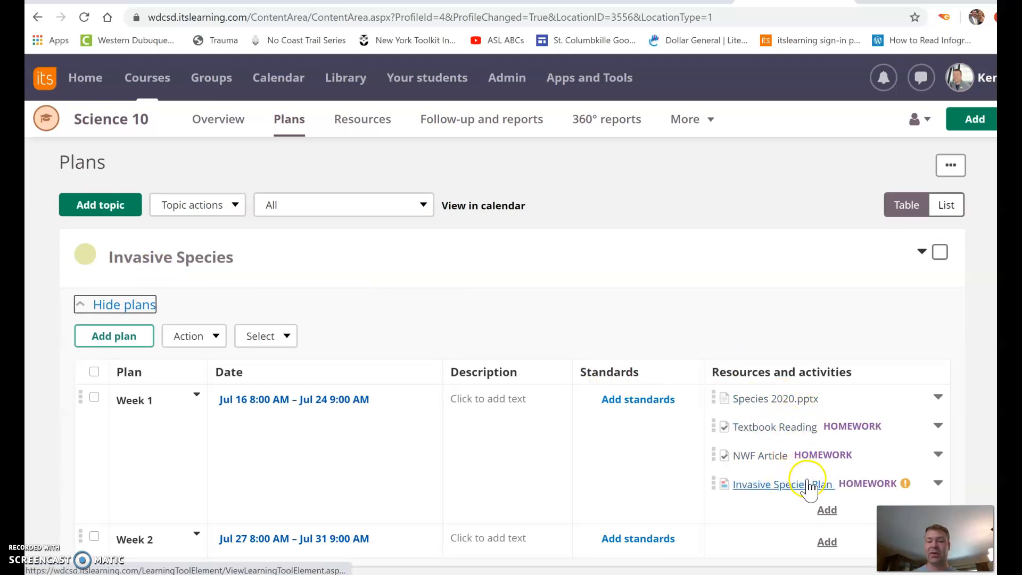
Add a new learning path activity to the Week 2 plan, and close its window without adding any resources.
scroll(810, 483, down, 2)
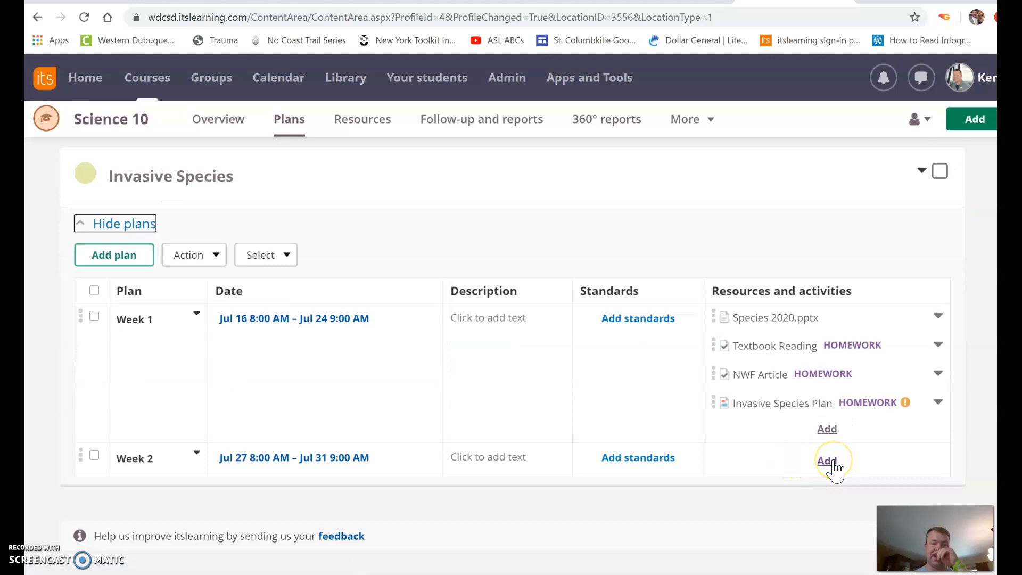
click(832, 461)
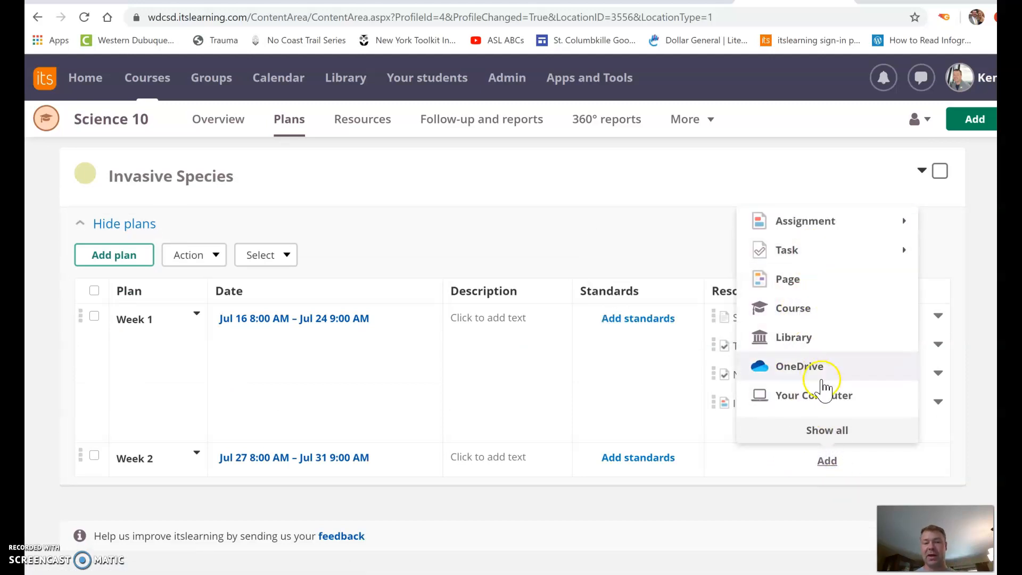
click(826, 430)
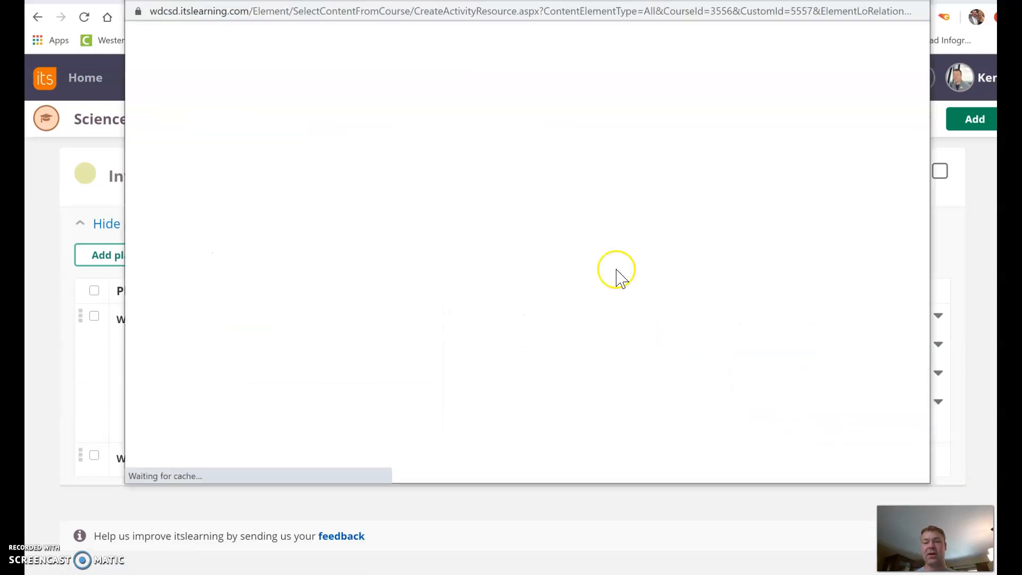
scroll(295, 277, down, 4)
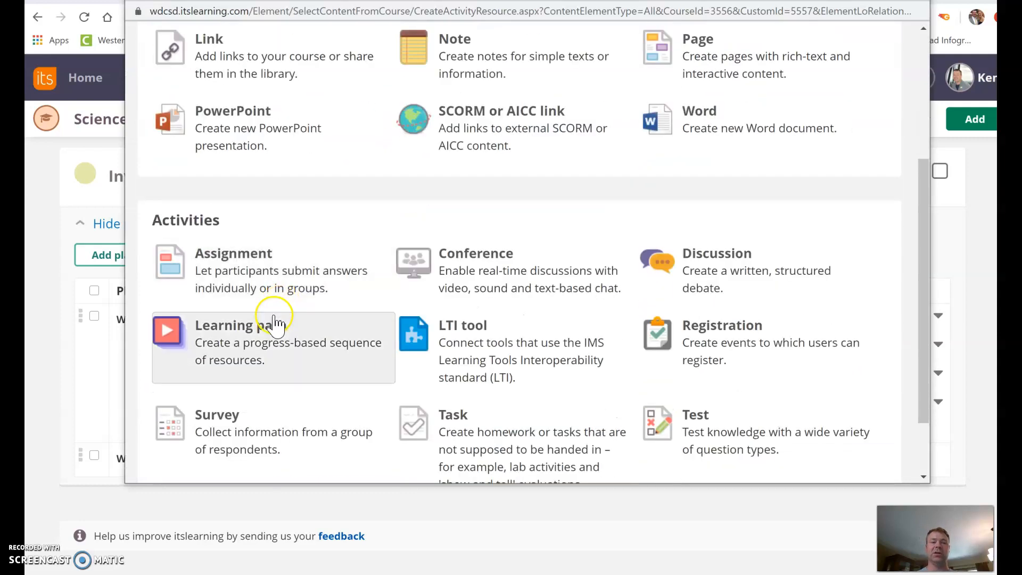
click(253, 337)
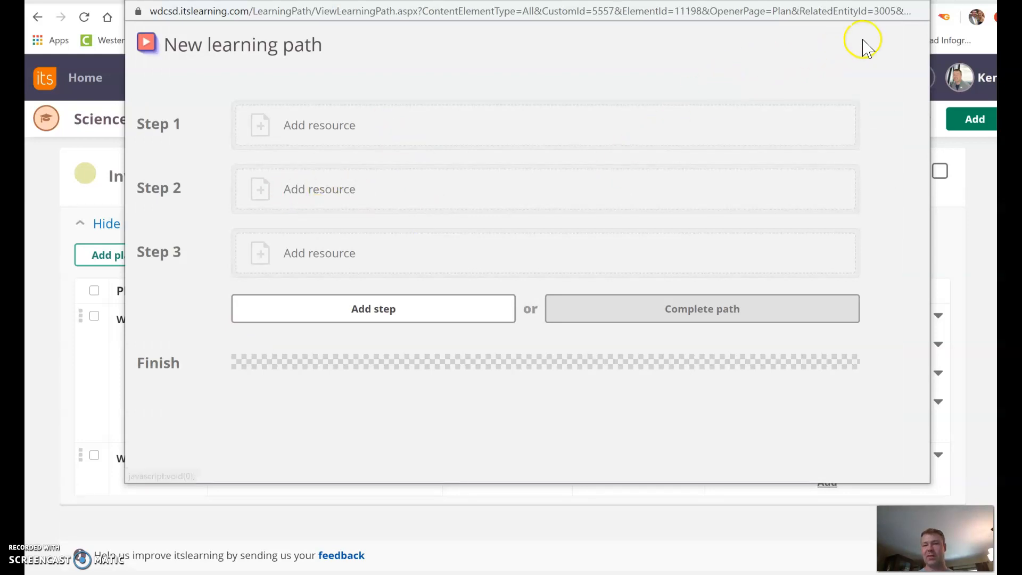
click(913, 1)
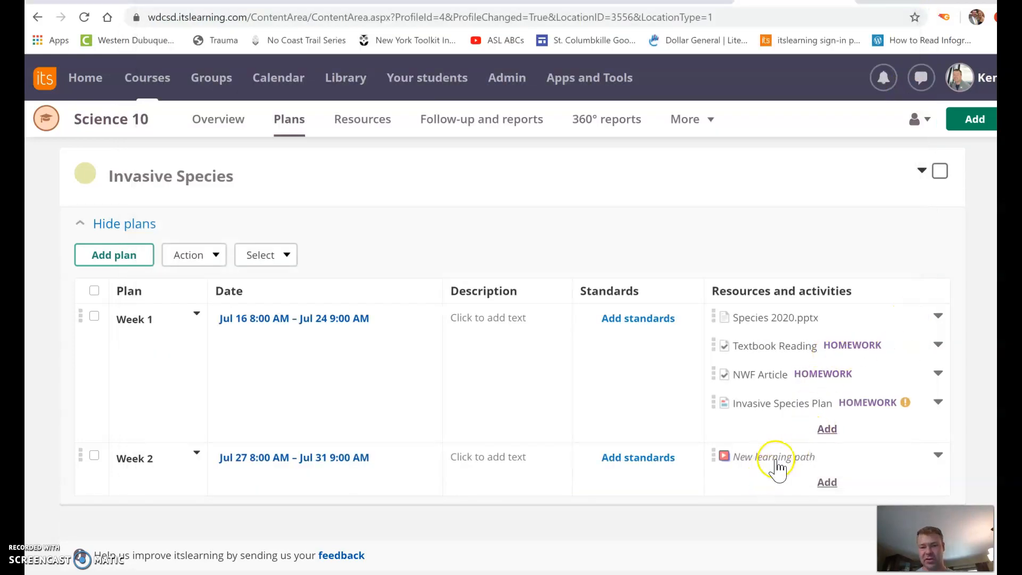